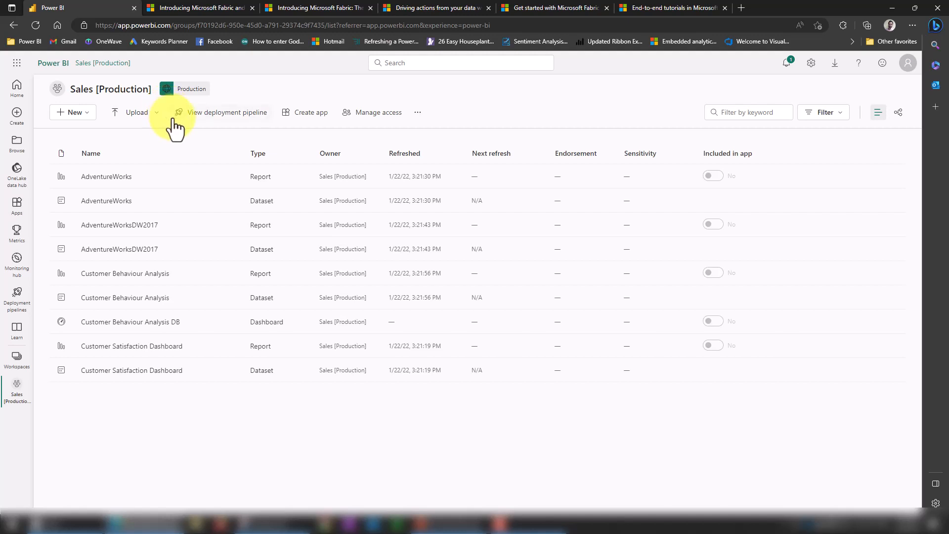
# Step: Reach the admin portal from the Settings panel's Governance and insights section
pyautogui.click(813, 63)
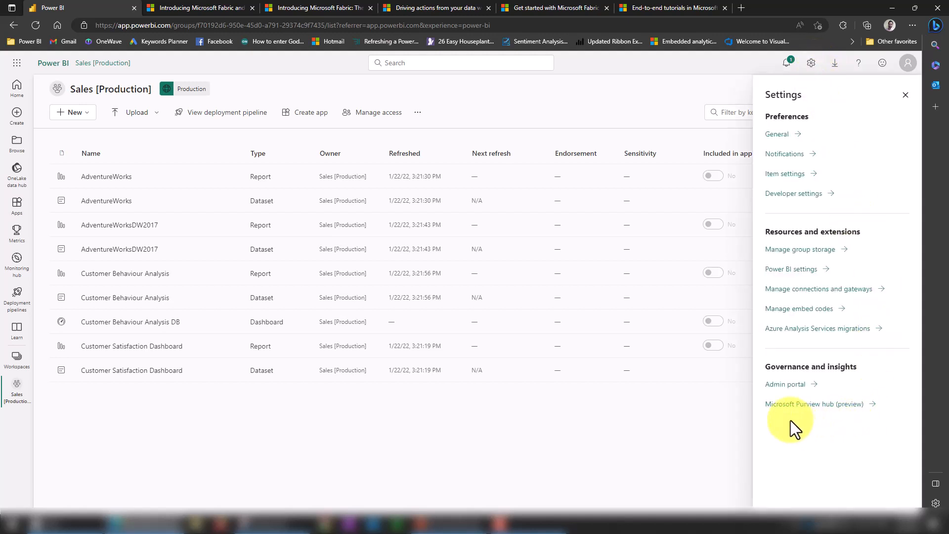
pyautogui.click(787, 385)
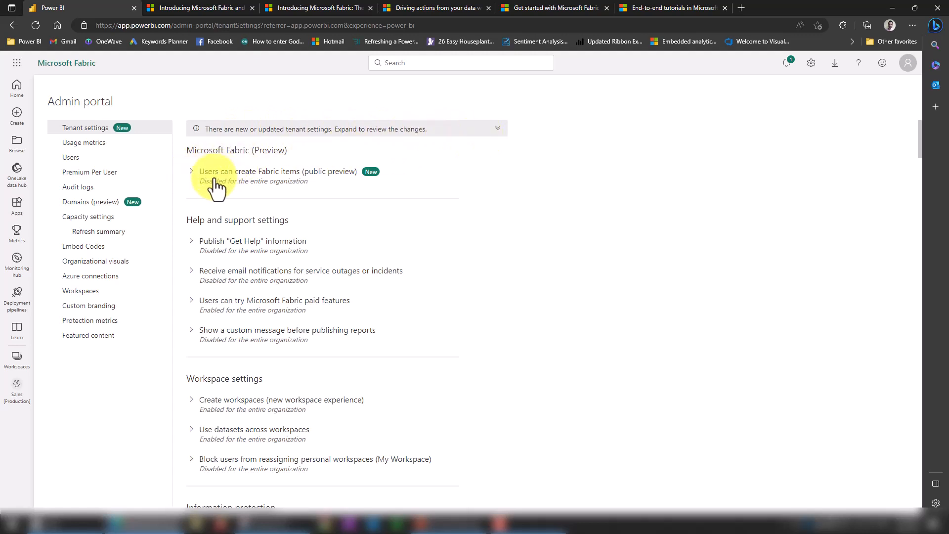
# Step: Opt out of Microsoft's default, enable Fabric item creation for the entire organization, and apply
pyautogui.click(231, 182)
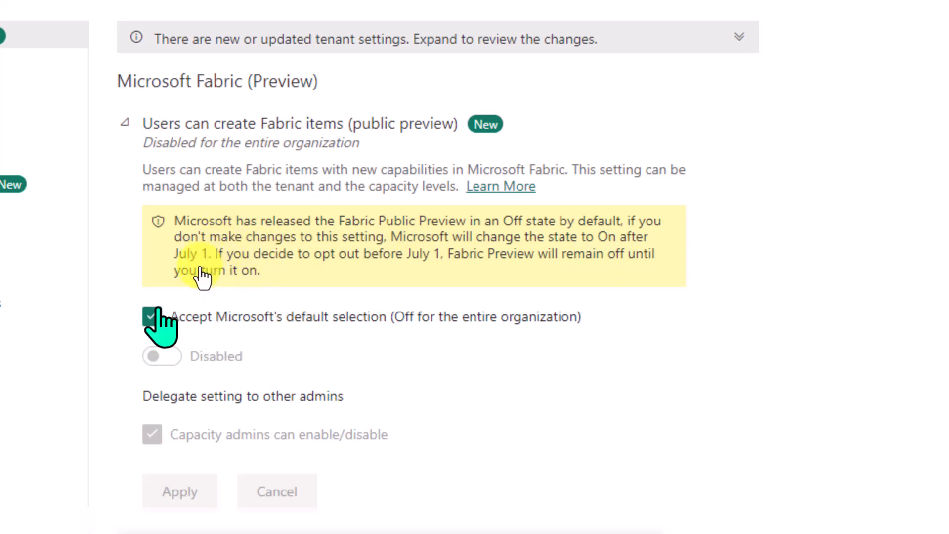
pyautogui.click(152, 317)
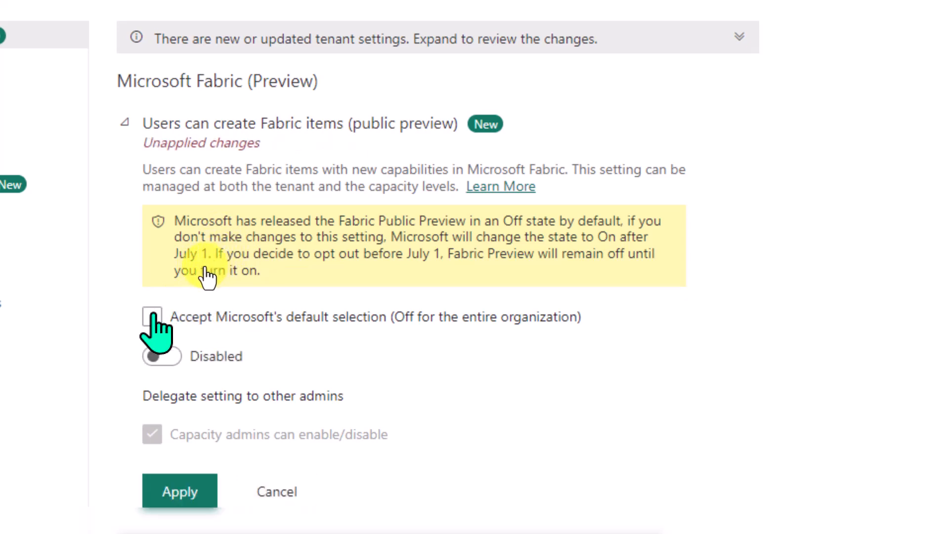
pyautogui.click(161, 357)
pyautogui.scroll(-3, 290, 338)
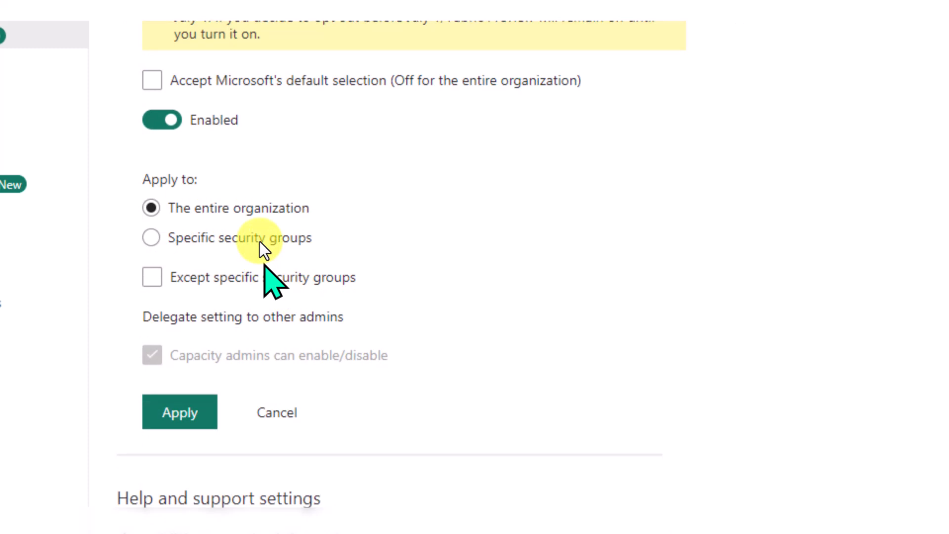
pyautogui.click(180, 412)
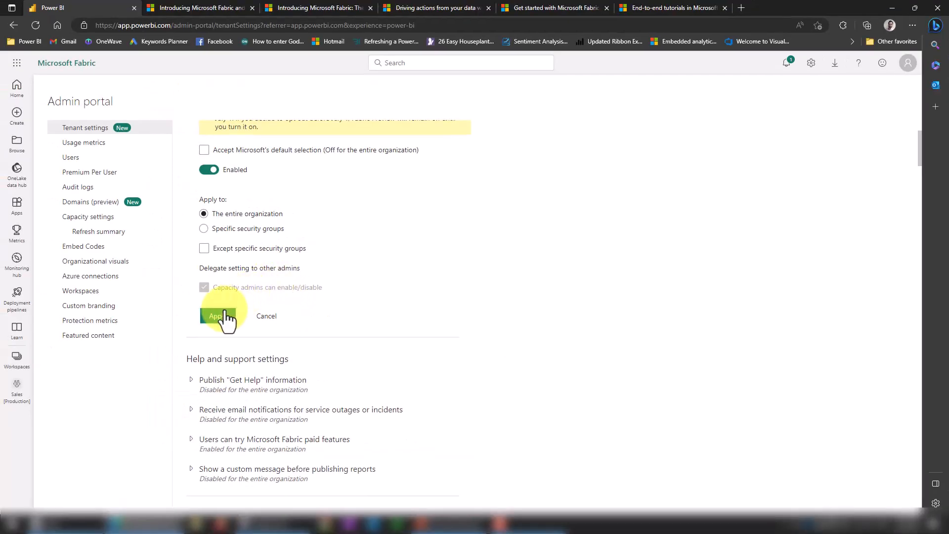
pyautogui.click(219, 316)
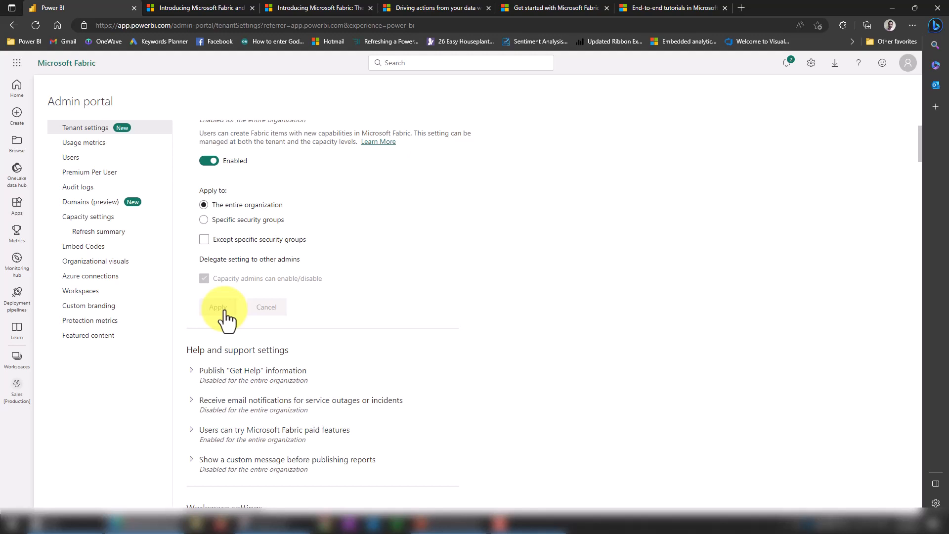
pyautogui.scroll(2, 240, 296)
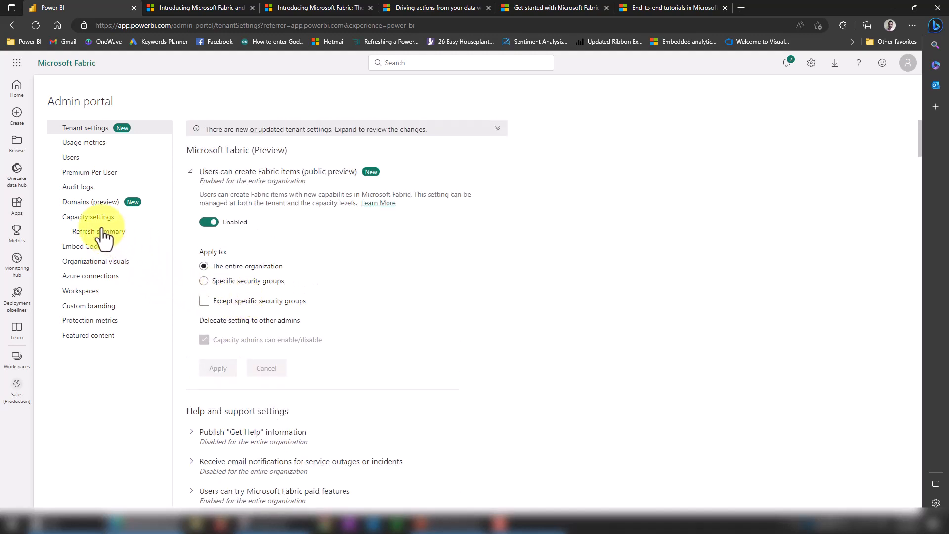
# Step: Show the Fabric Capacity listing under the admin portal's Capacity settings
pyautogui.click(88, 217)
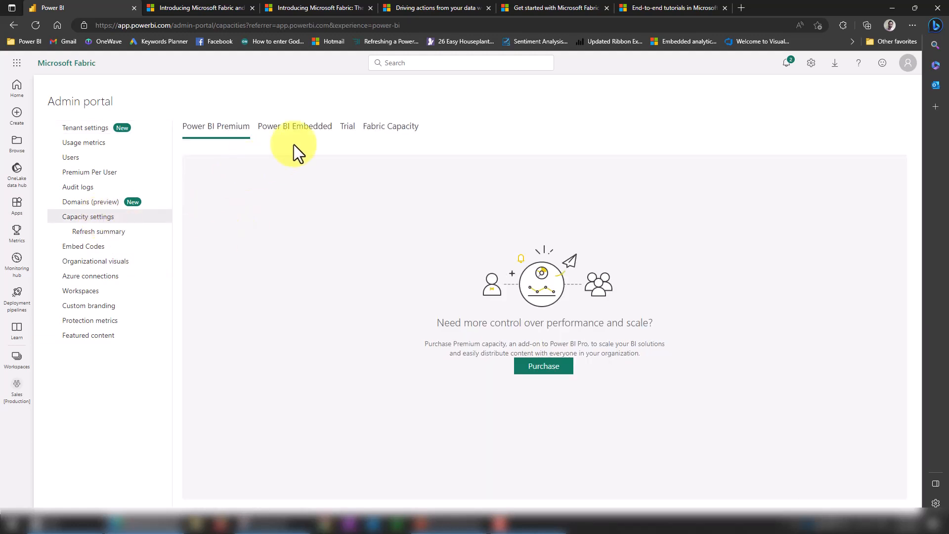
pyautogui.click(389, 130)
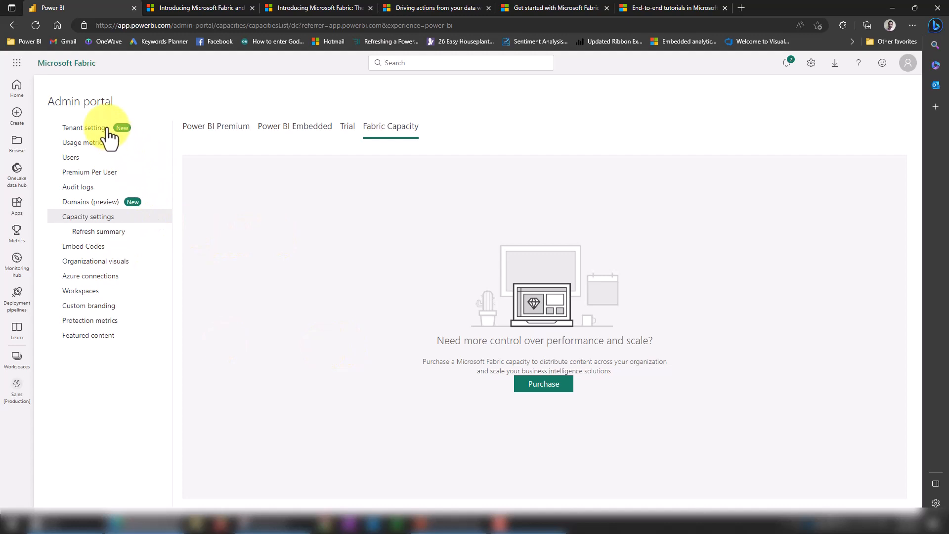
# Step: Revisit Tenant and Capacity settings, then show the account details with license type Pro
pyautogui.click(89, 128)
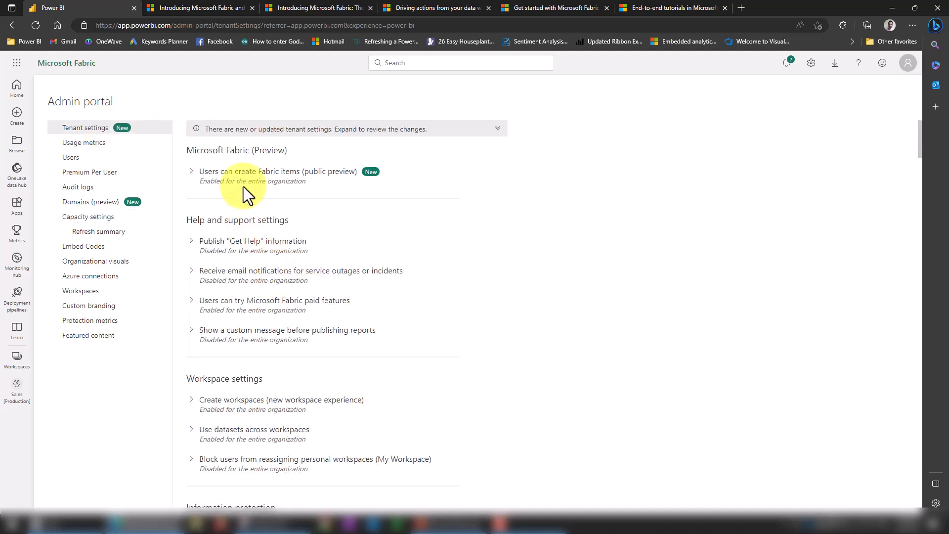
pyautogui.click(102, 220)
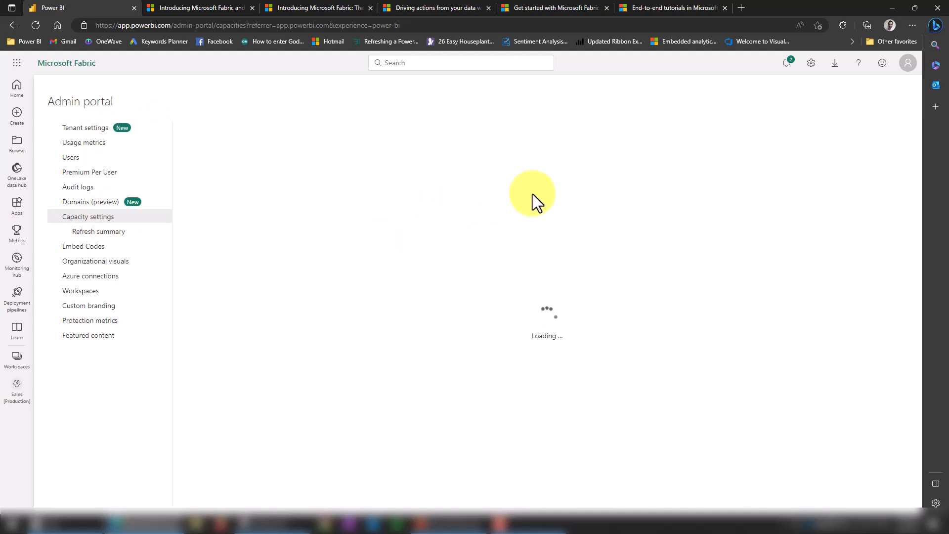
pyautogui.click(812, 63)
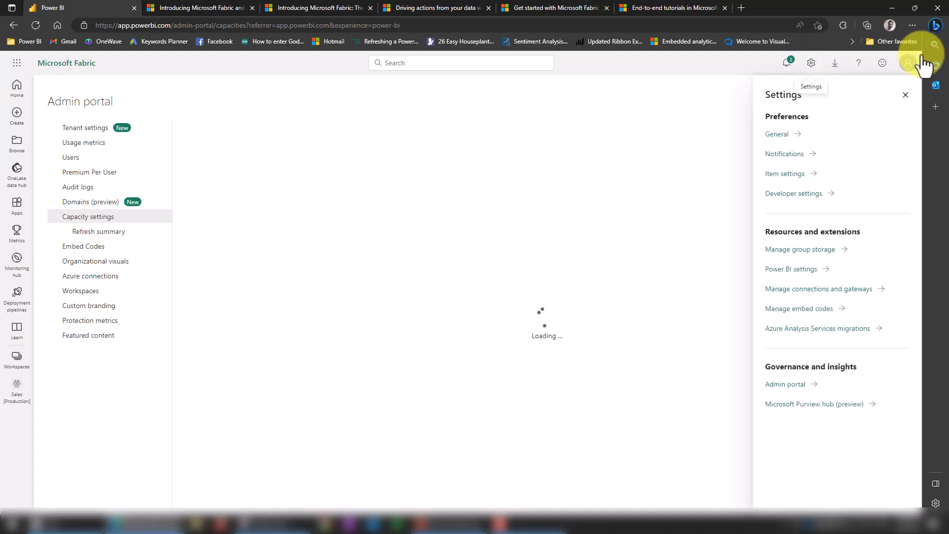
pyautogui.click(907, 64)
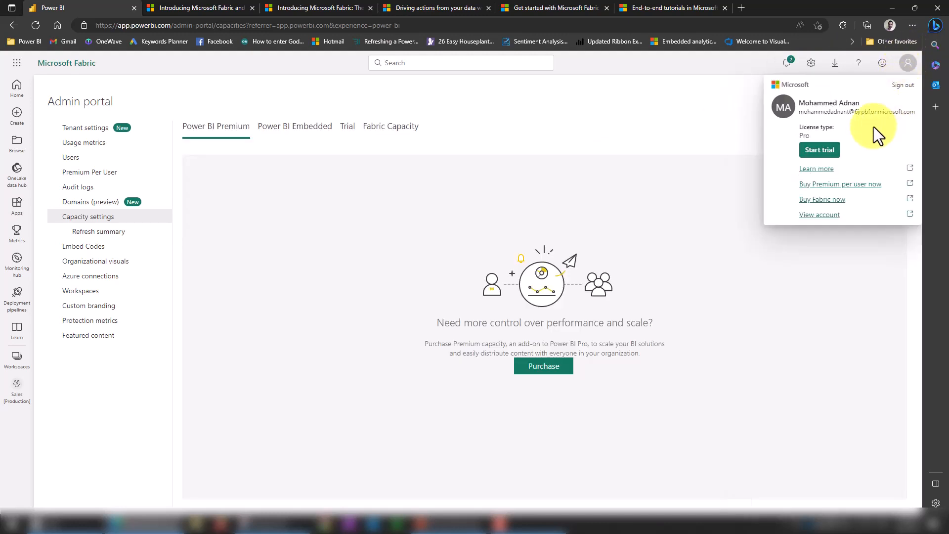
pyautogui.doubleClick(805, 136)
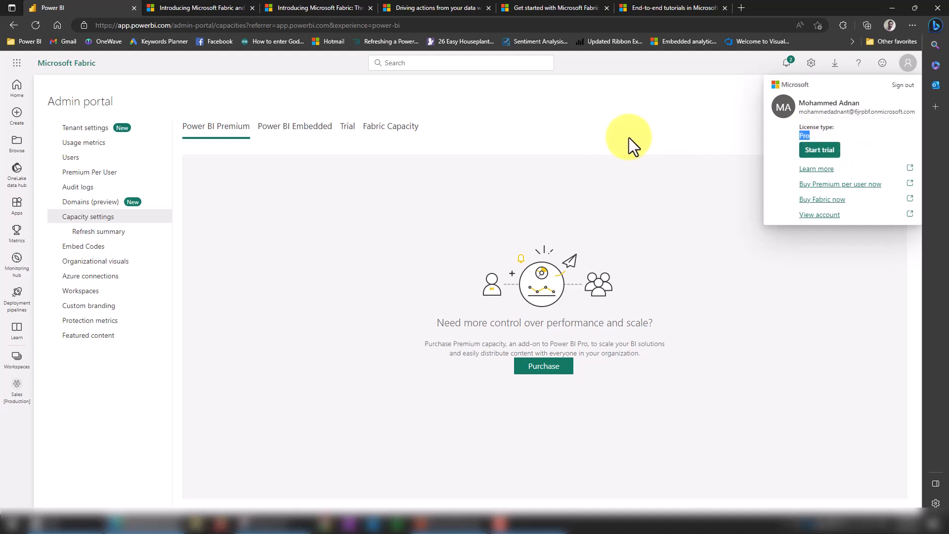
# Step: Begin the free Fabric trial and consult the Learn 'Fabric (preview) trial' article alongside Power BI
pyautogui.click(820, 149)
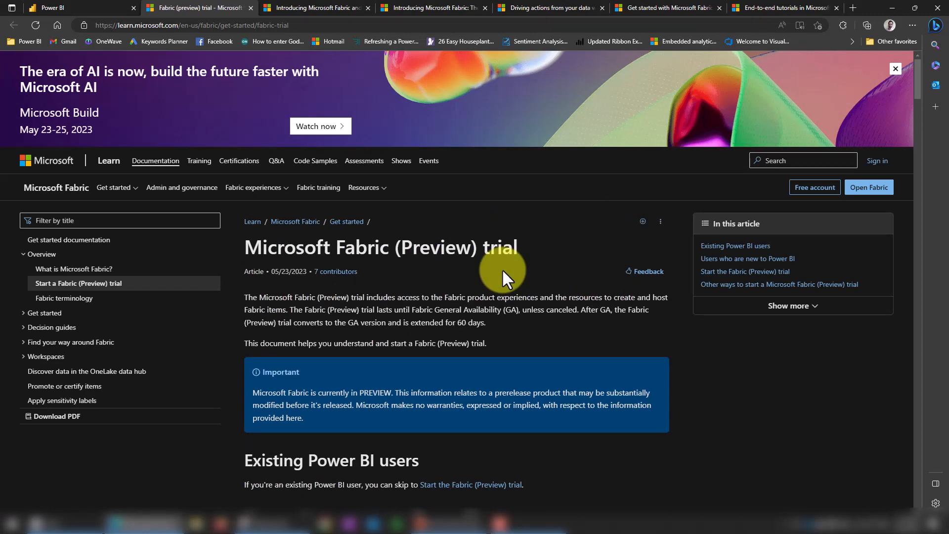
pyautogui.scroll(-3, 501, 269)
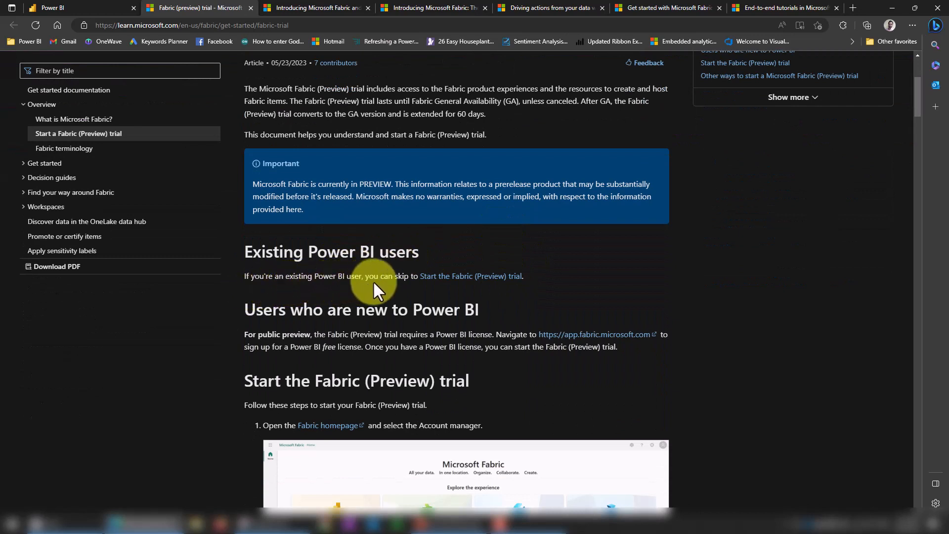
pyautogui.scroll(-2, 550, 288)
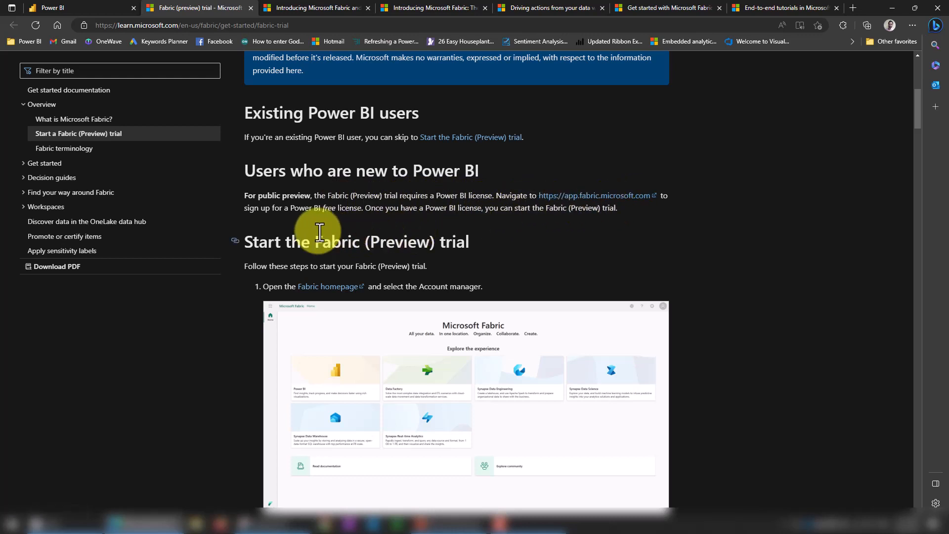
pyautogui.moveTo(356, 381)
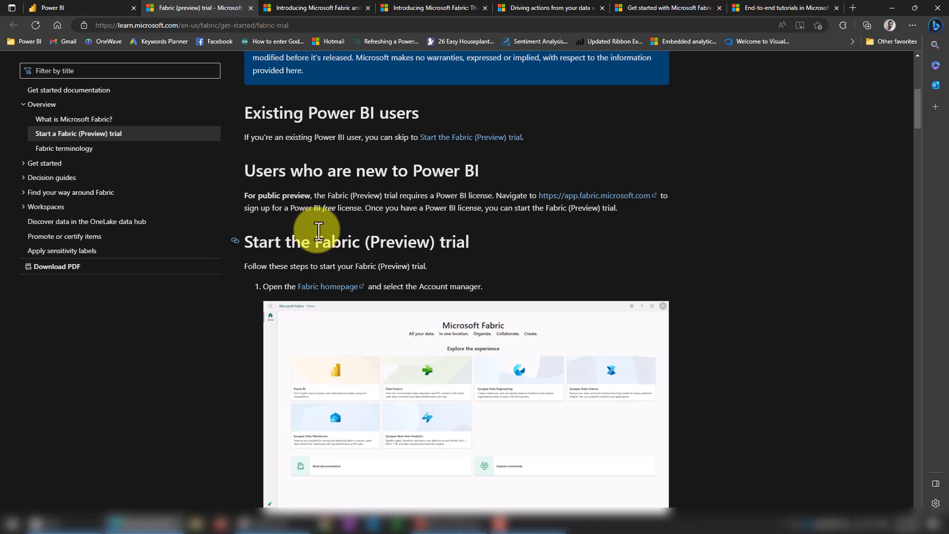
pyautogui.click(103, 8)
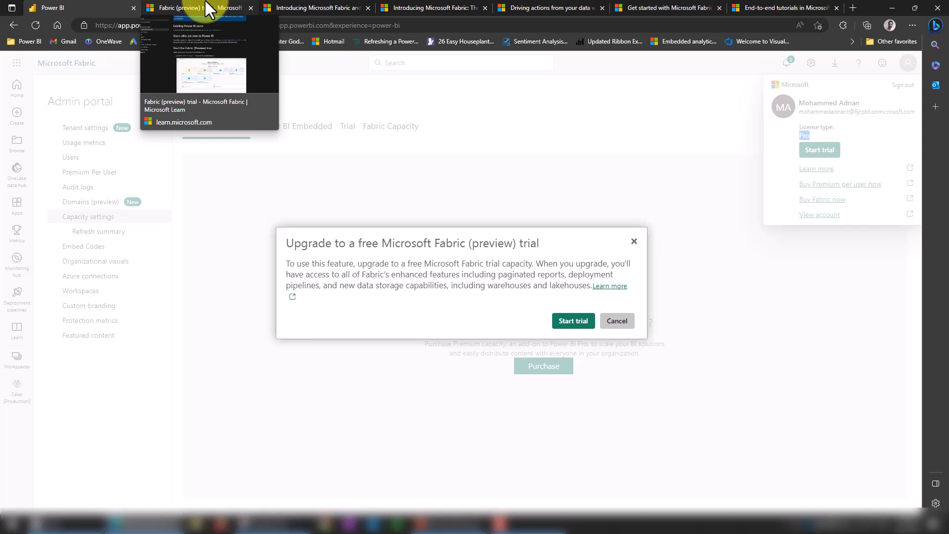
pyautogui.click(206, 7)
pyautogui.scroll(-2, 464, 257)
pyautogui.scroll(-5, 464, 257)
pyautogui.scroll(-5, 446, 260)
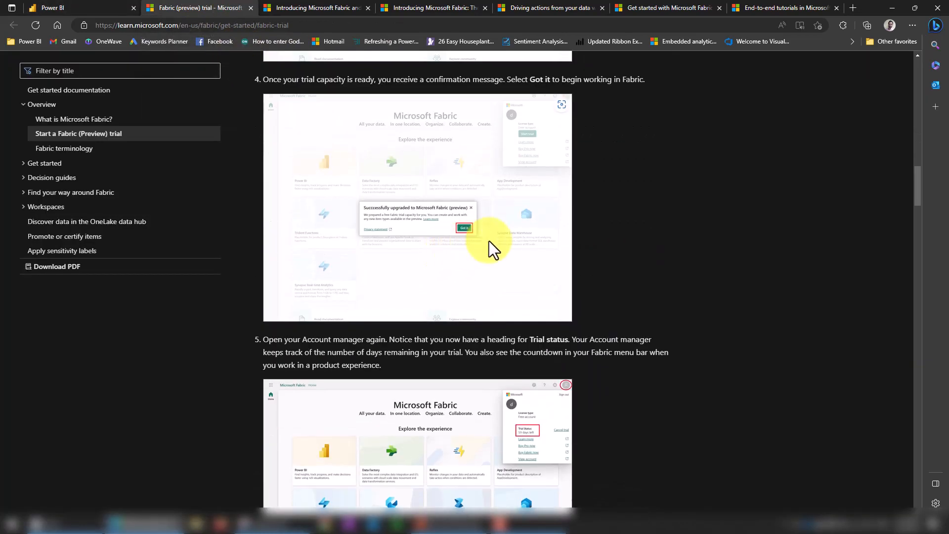
# Step: Confirm the trial with country India and a phone number, then extend the free trial
pyautogui.click(88, 8)
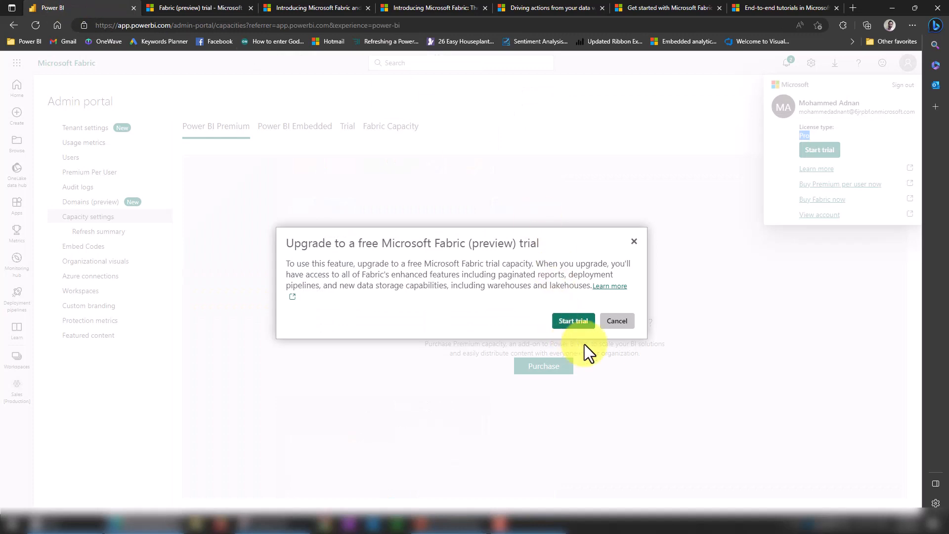
pyautogui.click(573, 320)
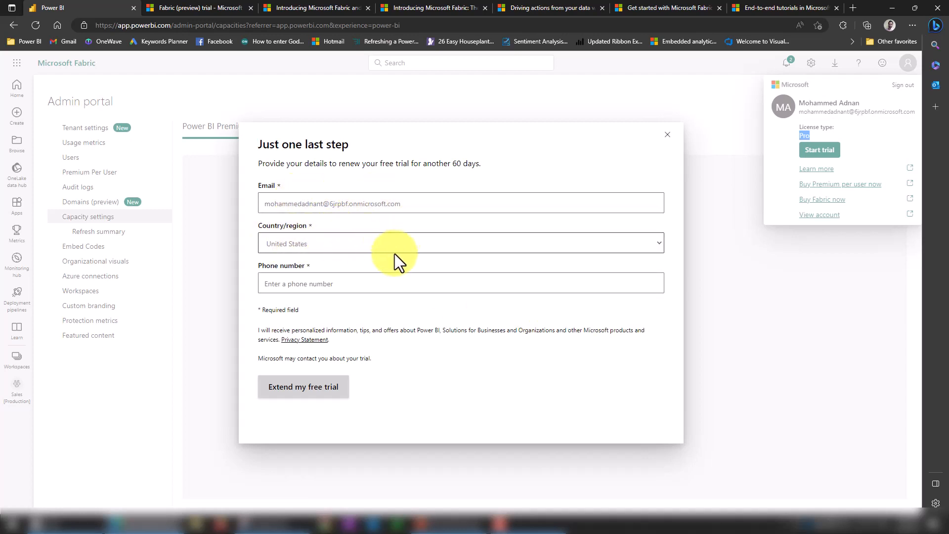
pyautogui.click(333, 245)
pyautogui.write('in')
pyautogui.press('Return')
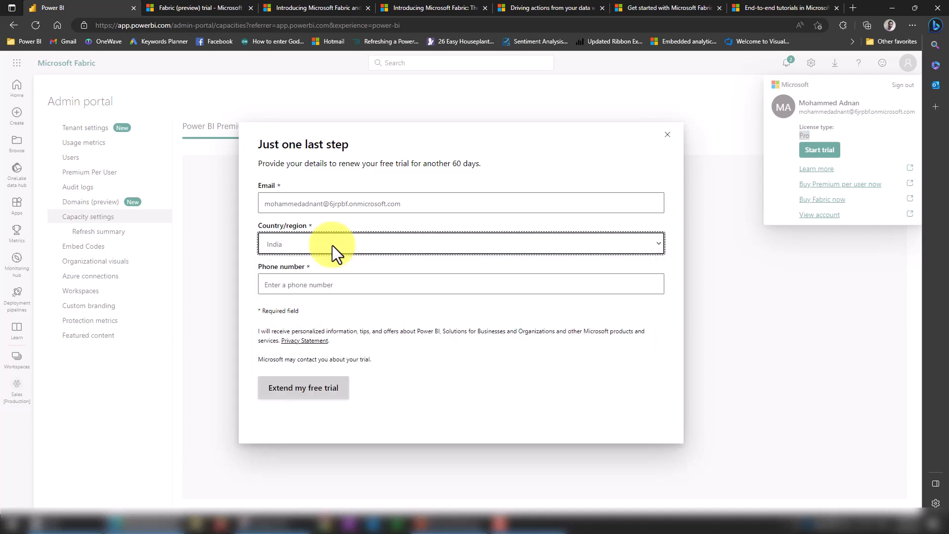
pyautogui.click(345, 283)
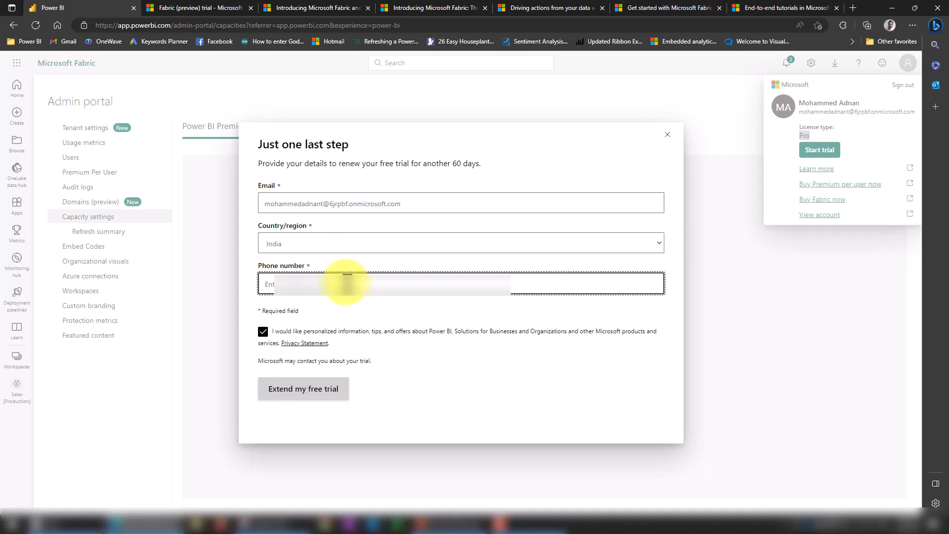
pyautogui.write('959')
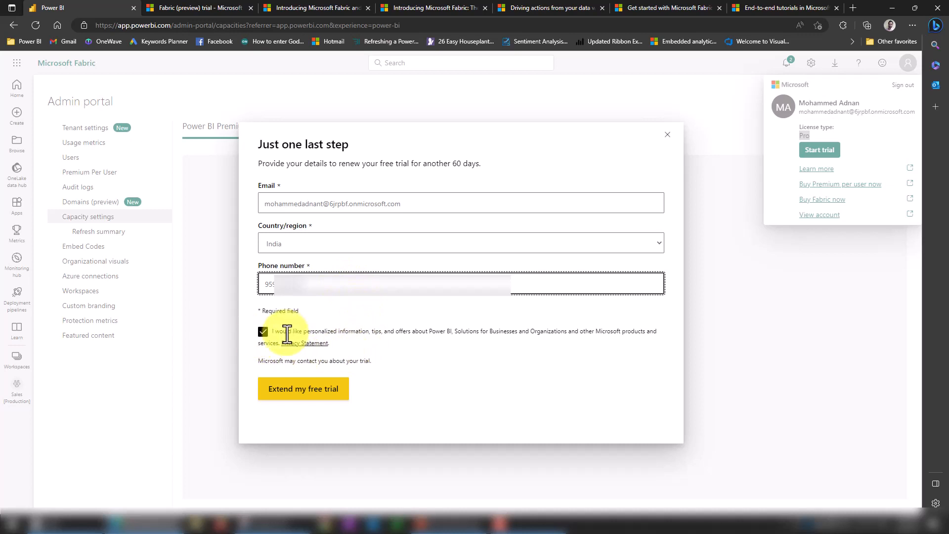
pyautogui.click(296, 388)
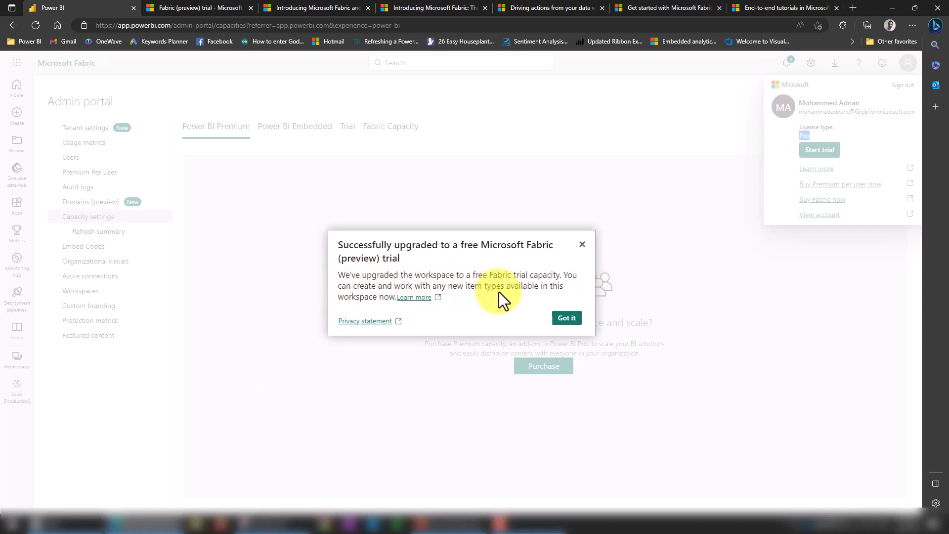
# Step: Dismiss the upgrade message, check the Fabric experiences list, and move to the Data Activator blog
pyautogui.click(567, 318)
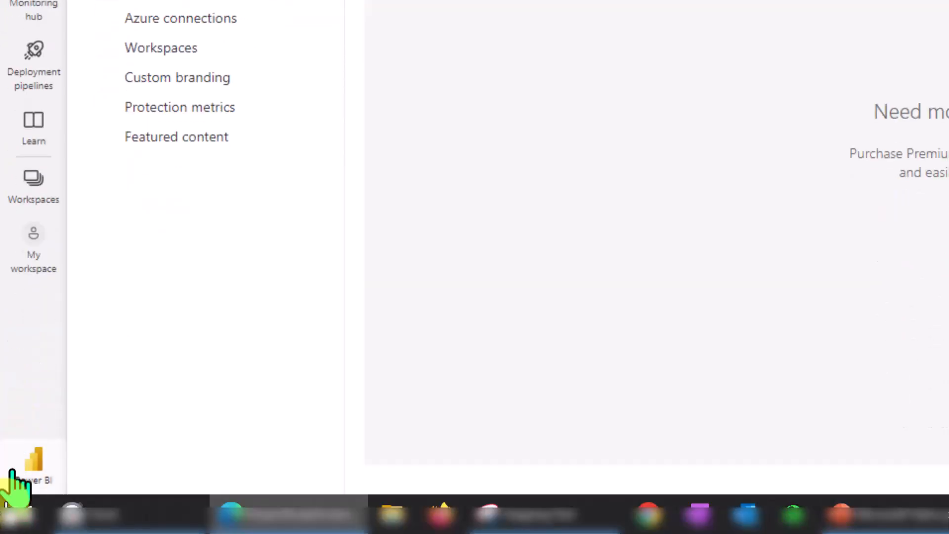
pyautogui.click(19, 482)
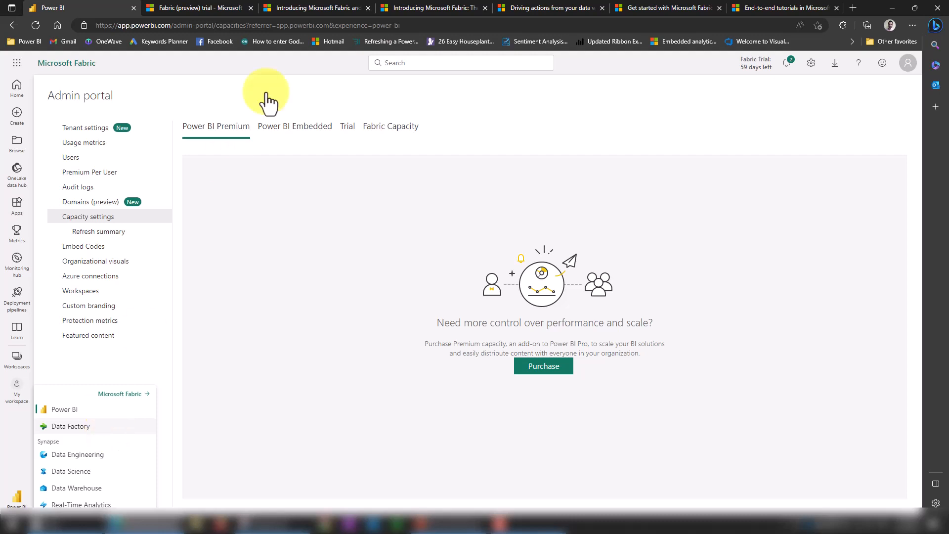
pyautogui.click(548, 8)
pyautogui.scroll(-2, 441, 348)
pyautogui.scroll(-1, 393, 297)
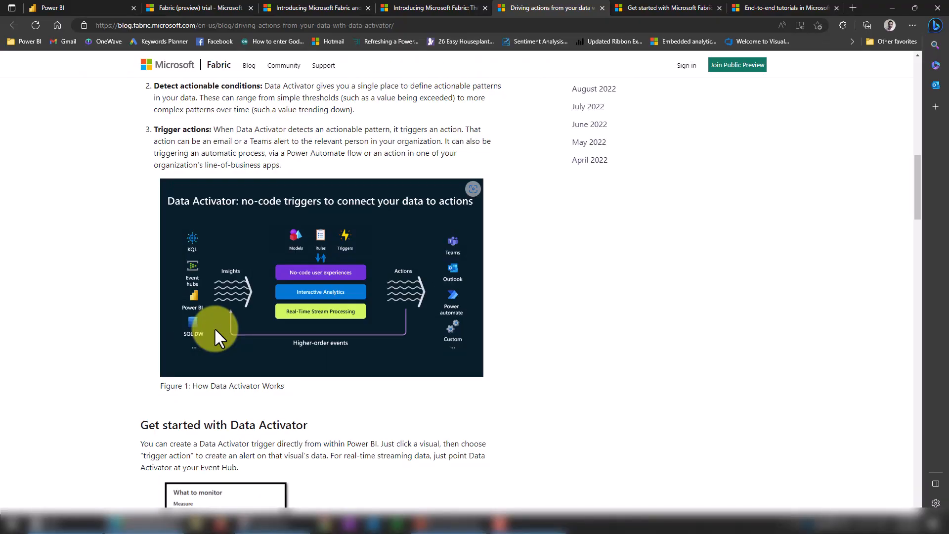
# Step: Return from the blog post to the Power BI admin portal
pyautogui.click(89, 7)
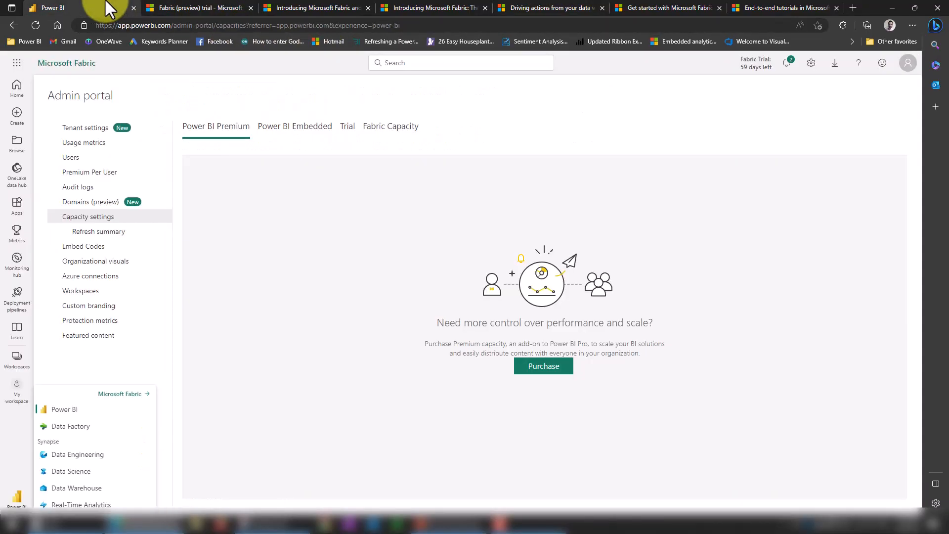
# Step: Enter the Sales [Production] workspace, peek at its New menu, and show the experience switcher
pyautogui.click(16, 360)
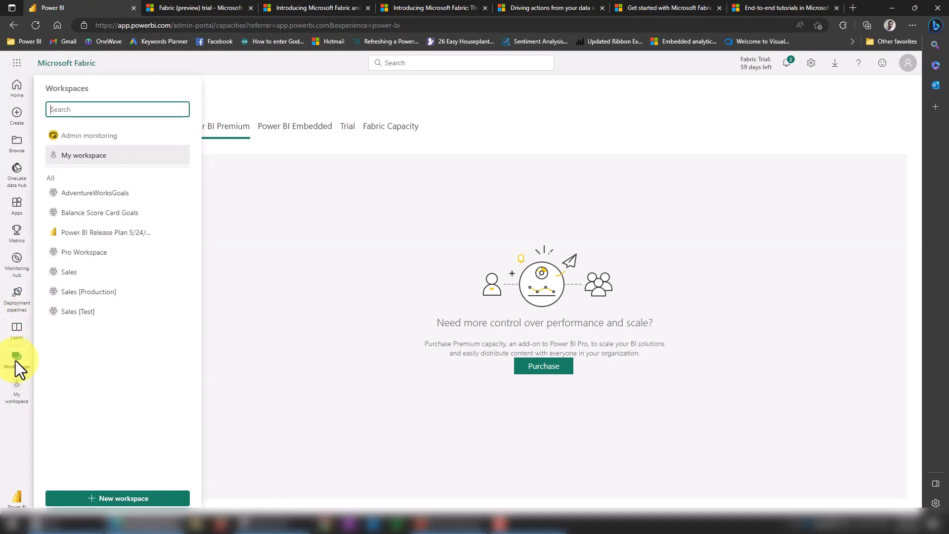
pyautogui.click(88, 292)
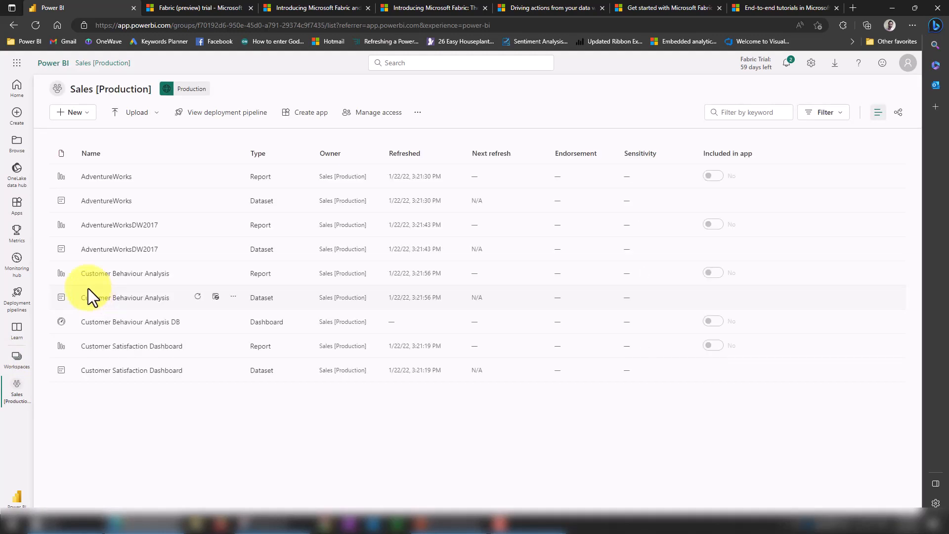
pyautogui.click(74, 112)
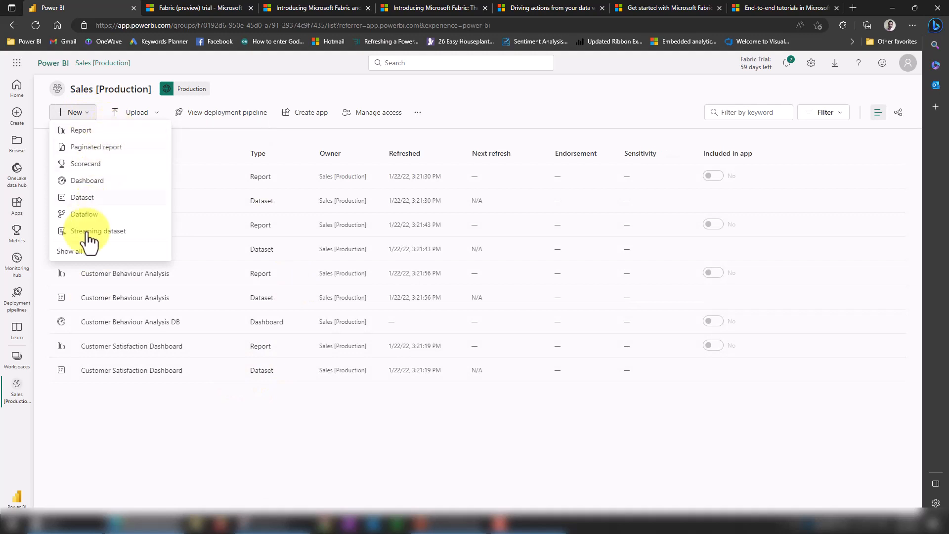
pyautogui.click(297, 440)
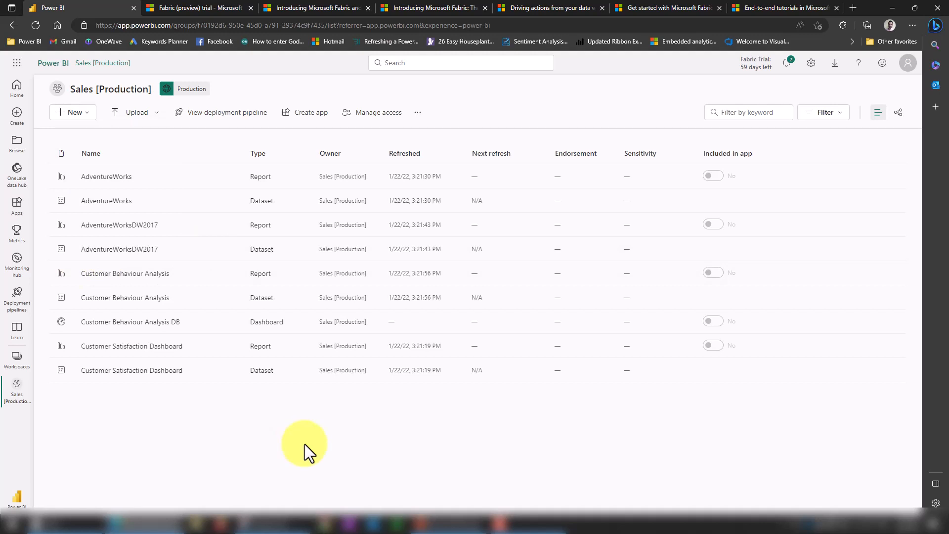
pyautogui.click(17, 497)
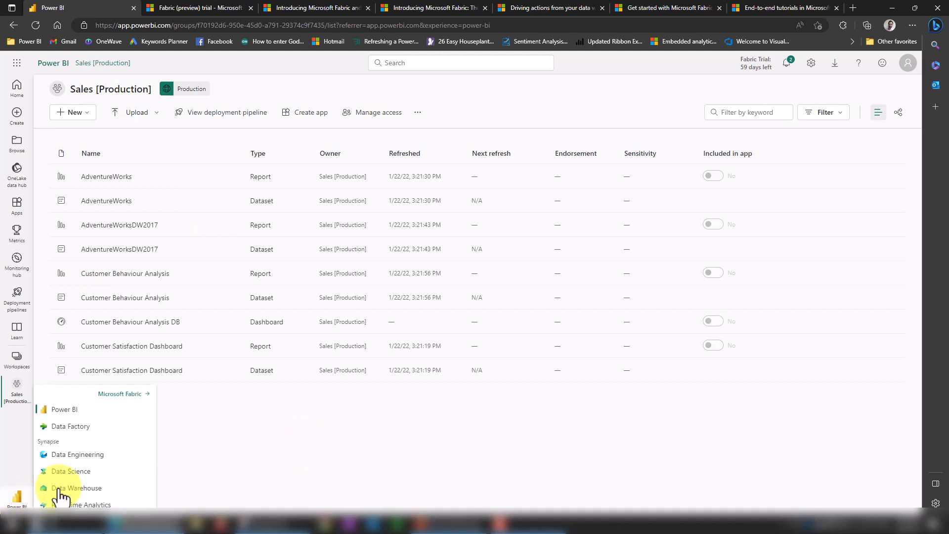
# Step: Switch to Data Engineering, reopen Sales [Production] from Quick access, and list its New items
pyautogui.click(104, 456)
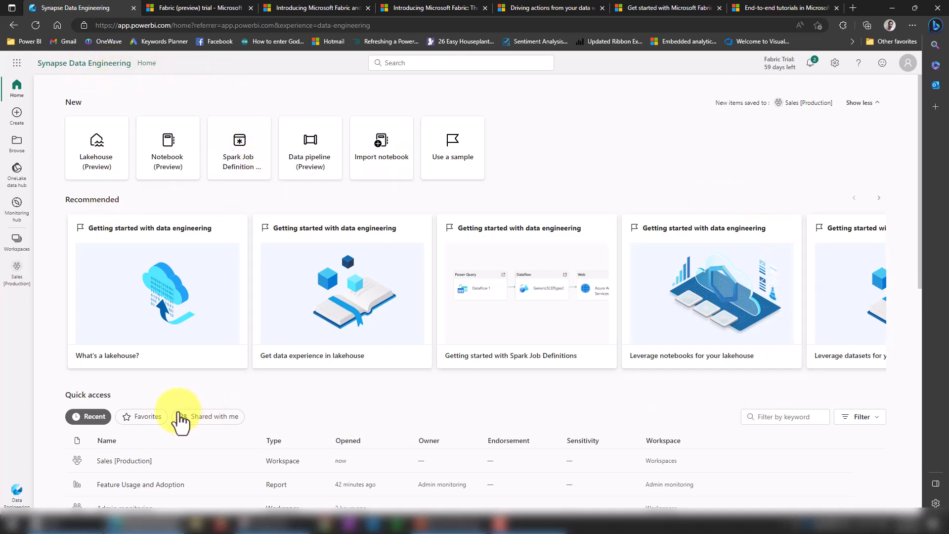
pyautogui.scroll(-3, 281, 411)
pyautogui.scroll(-2, 281, 411)
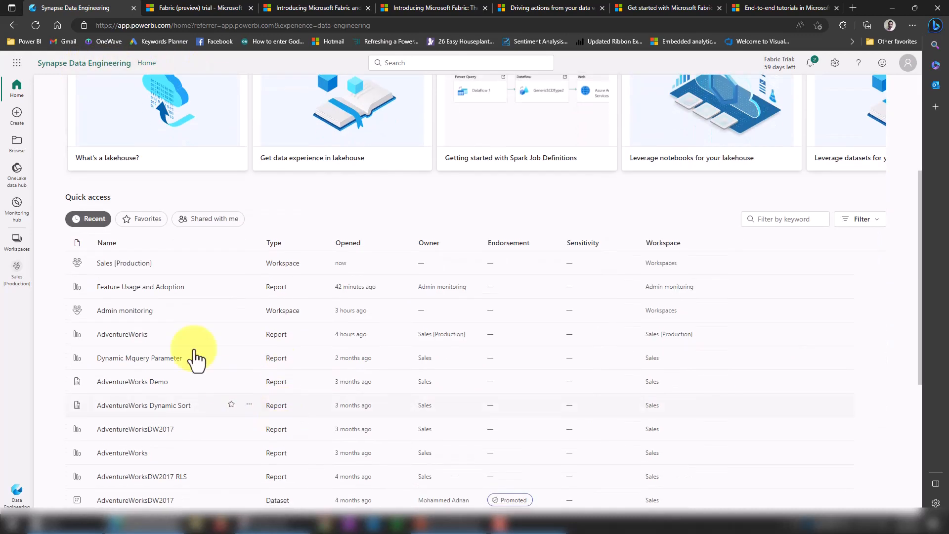
pyautogui.click(124, 263)
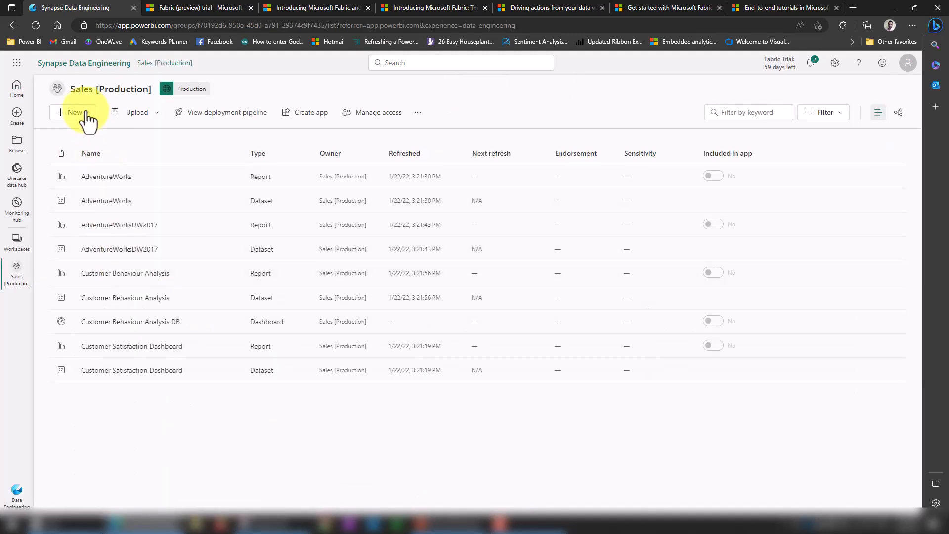
pyautogui.click(77, 112)
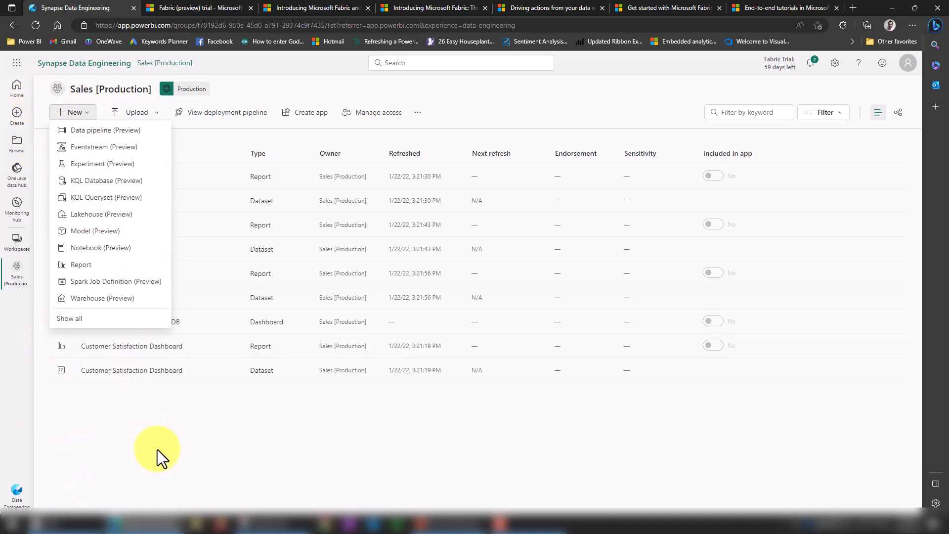
pyautogui.click(17, 489)
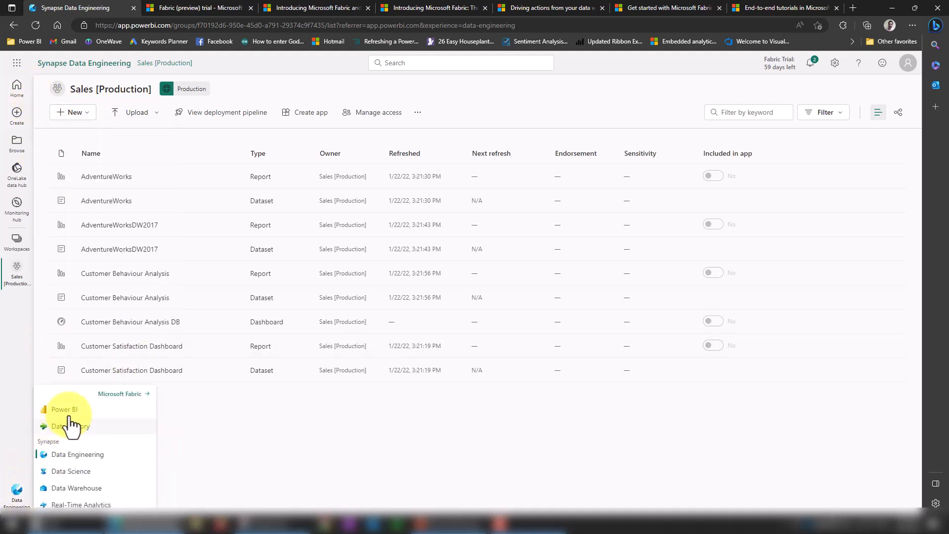
# Step: Reopen Sales [Production] in the Power BI experience, view its New item types, and bring up the experience switcher
pyautogui.click(74, 405)
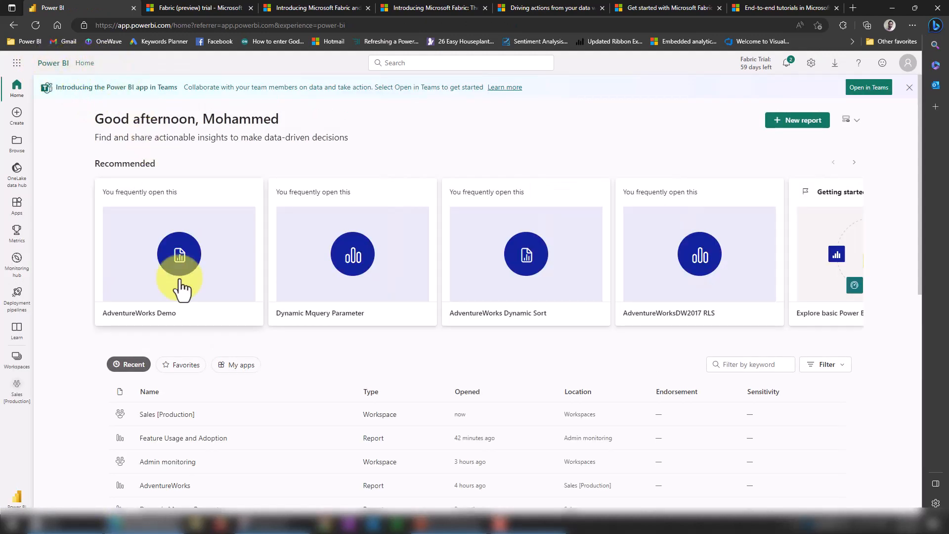
pyautogui.click(164, 416)
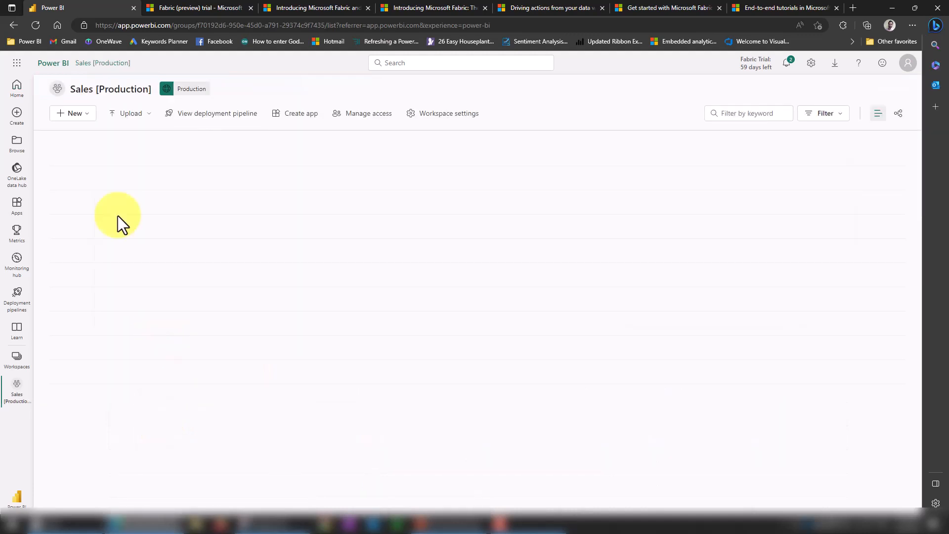
pyautogui.click(82, 112)
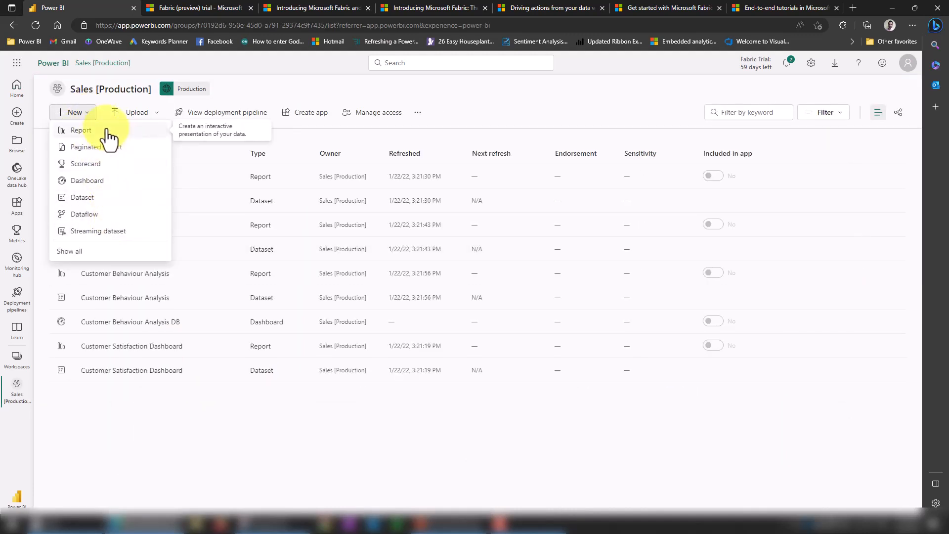
pyautogui.click(18, 498)
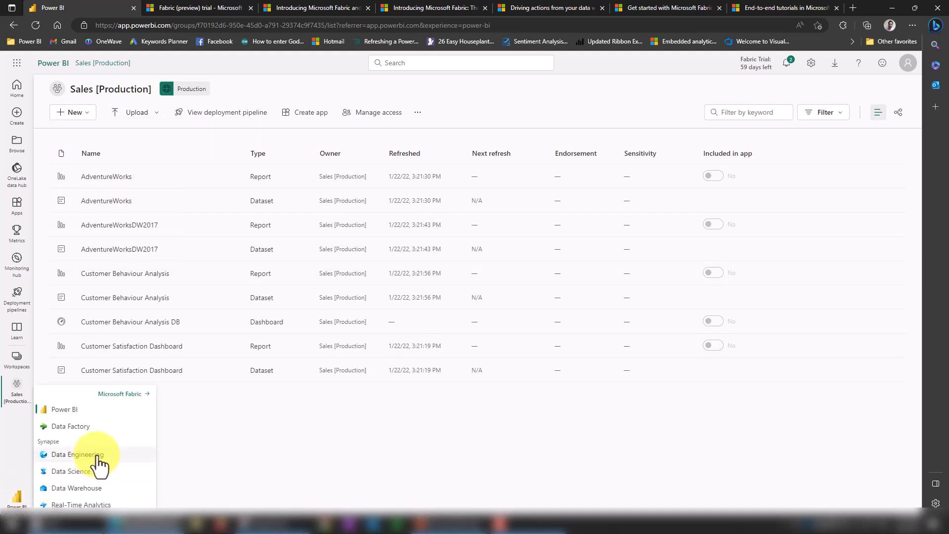
# Step: In the Data Engineering experience, open Sales [Production] and list its New item types (Lakehouse, Notebook, pipeline)
pyautogui.click(77, 455)
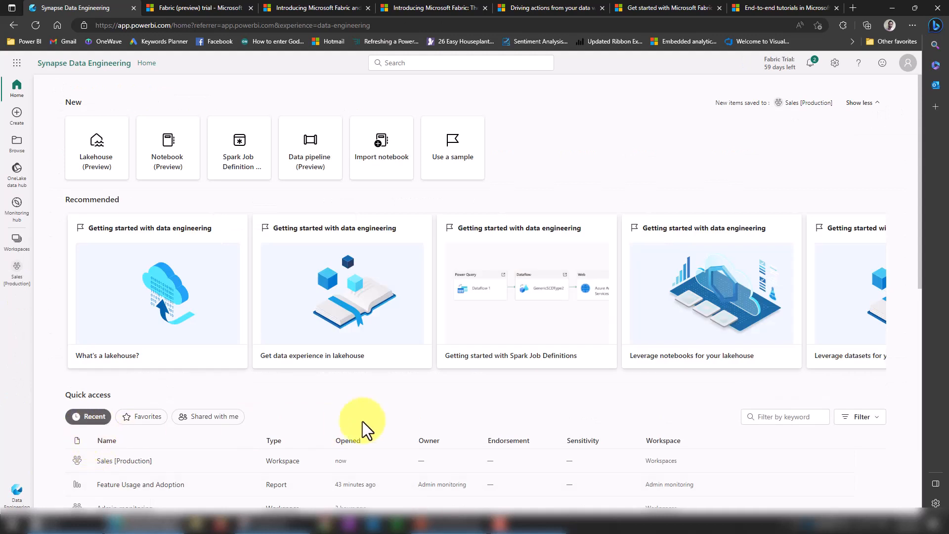
pyautogui.scroll(-1, 371, 429)
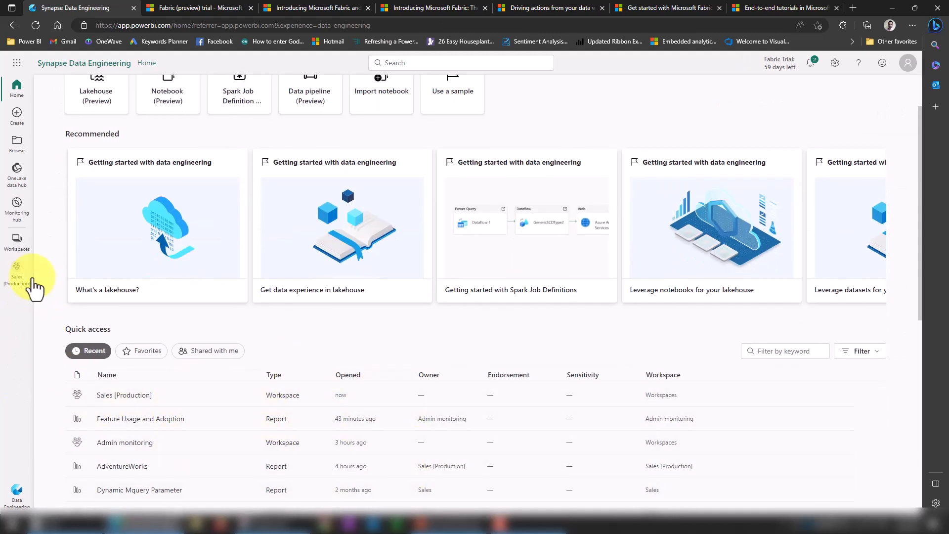
pyautogui.click(103, 395)
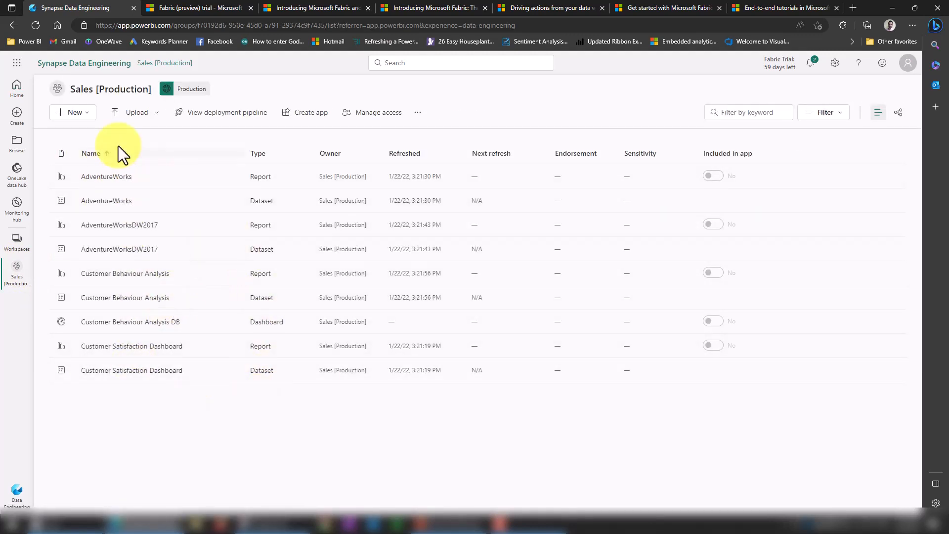
pyautogui.click(74, 112)
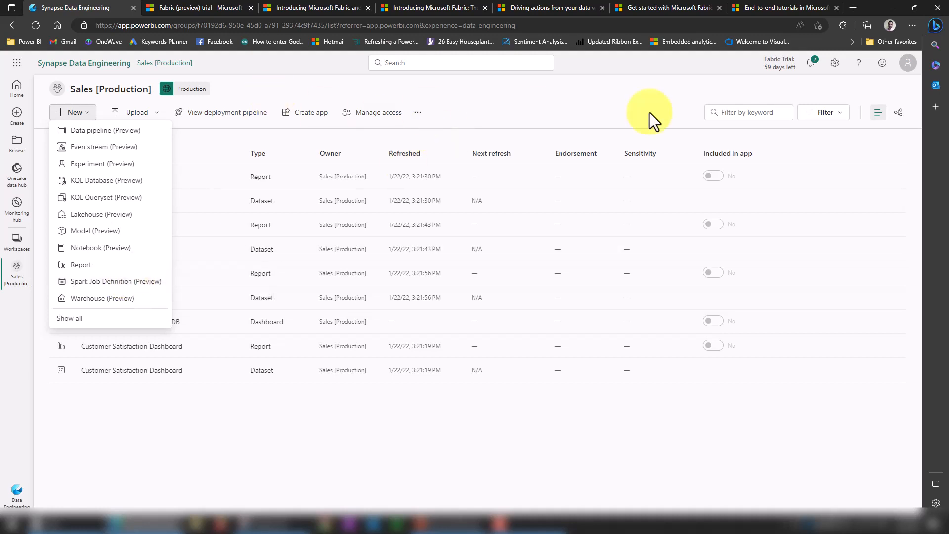
# Step: Reach the Domains (preview) page of the admin portal via the settings gear
pyautogui.click(835, 64)
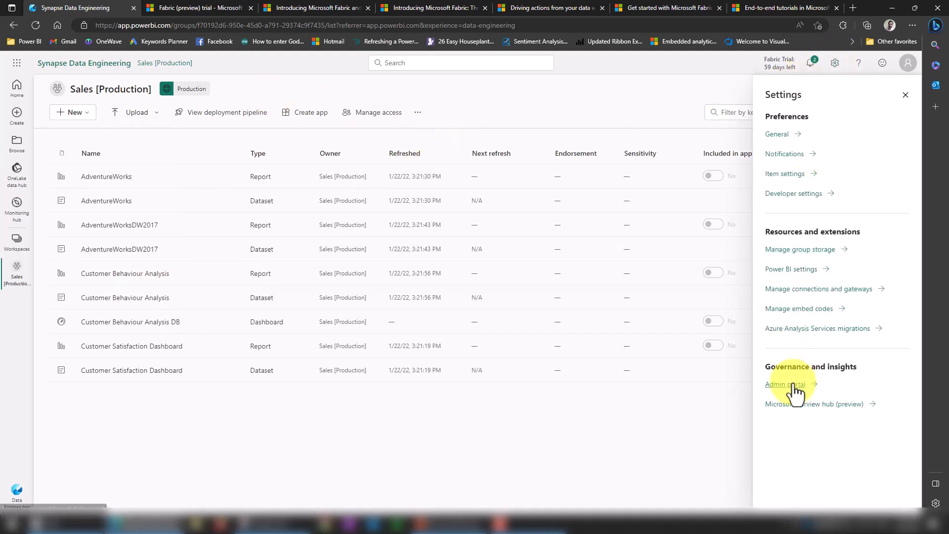
pyautogui.click(786, 385)
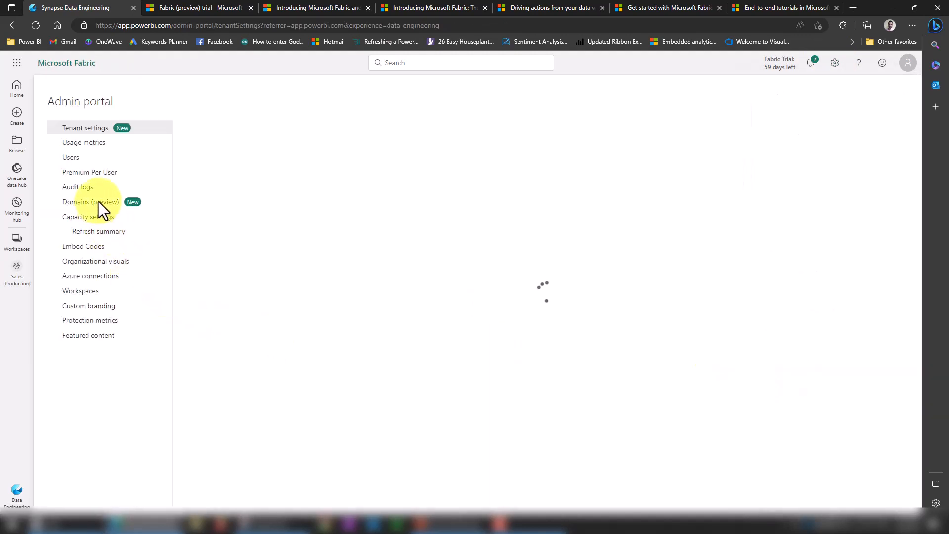
pyautogui.click(99, 201)
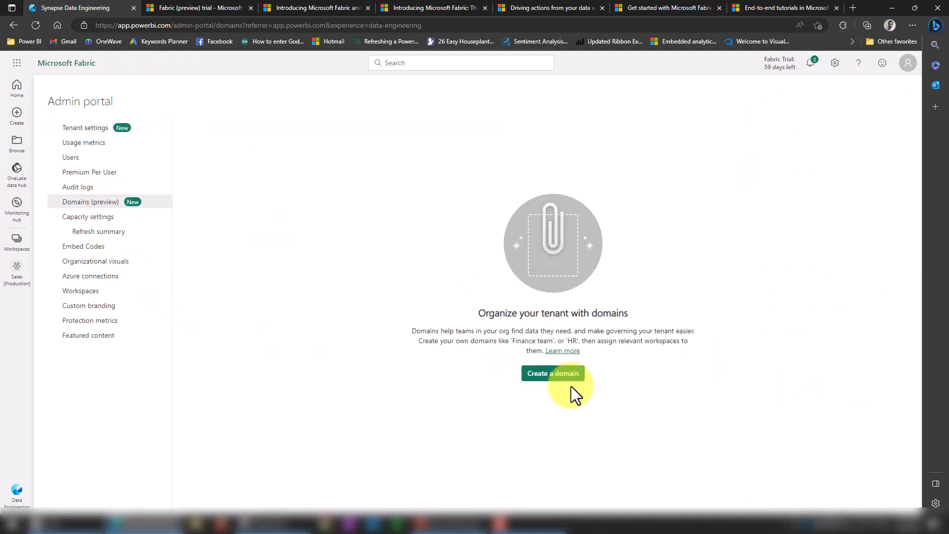
# Step: Highlight the heading and explanation text describing what domains are for
pyautogui.moveTo(477, 312); pyautogui.dragTo(639, 310)
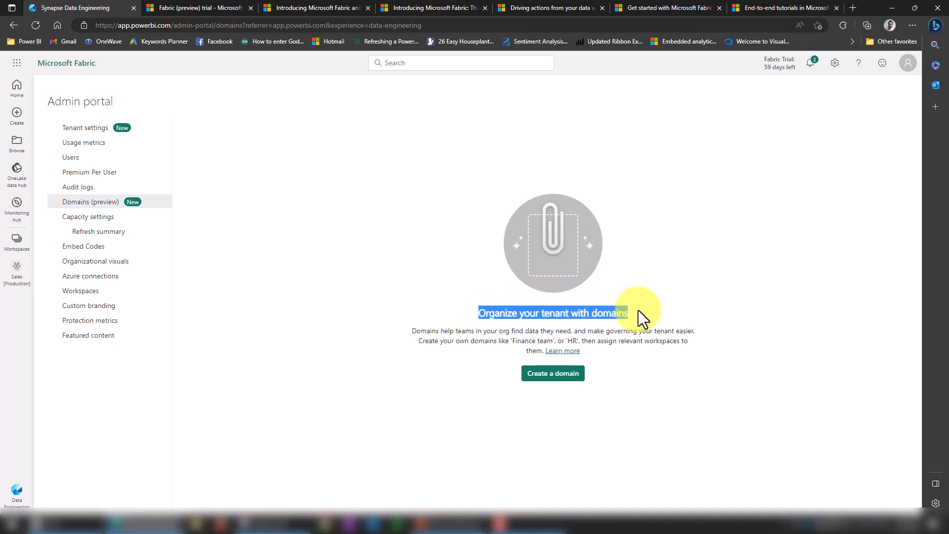
pyautogui.moveTo(426, 331); pyautogui.dragTo(471, 331)
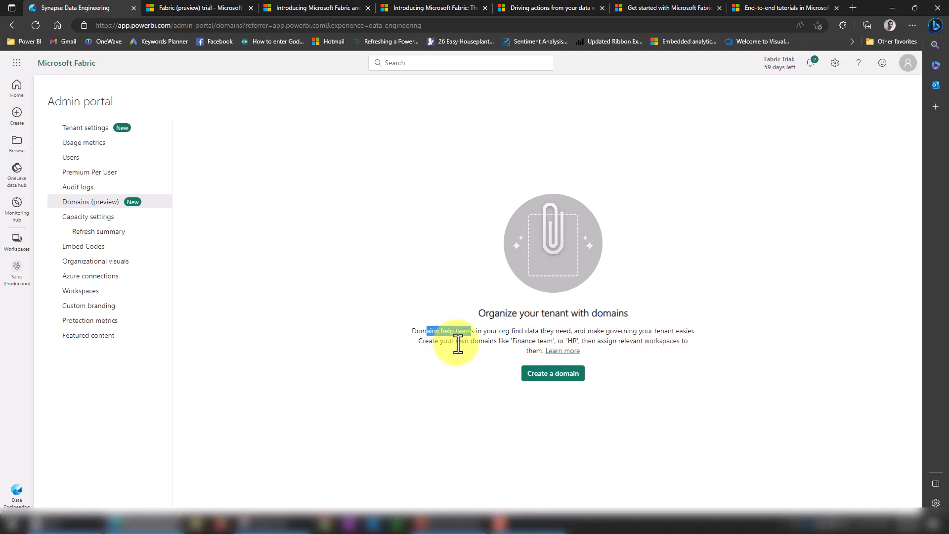
pyautogui.moveTo(512, 341); pyautogui.dragTo(682, 341)
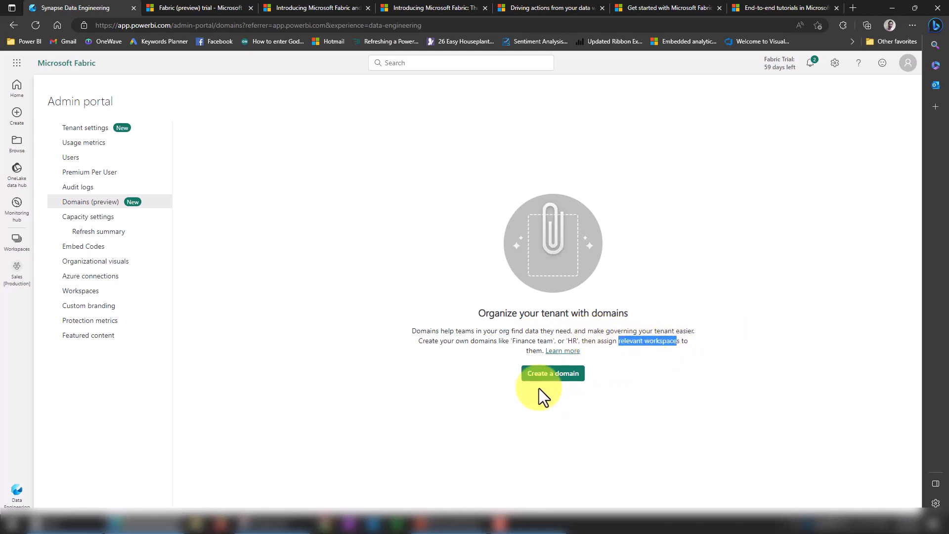
# Step: Start a new domain and enter Sales as its name and Sales as its description
pyautogui.click(553, 374)
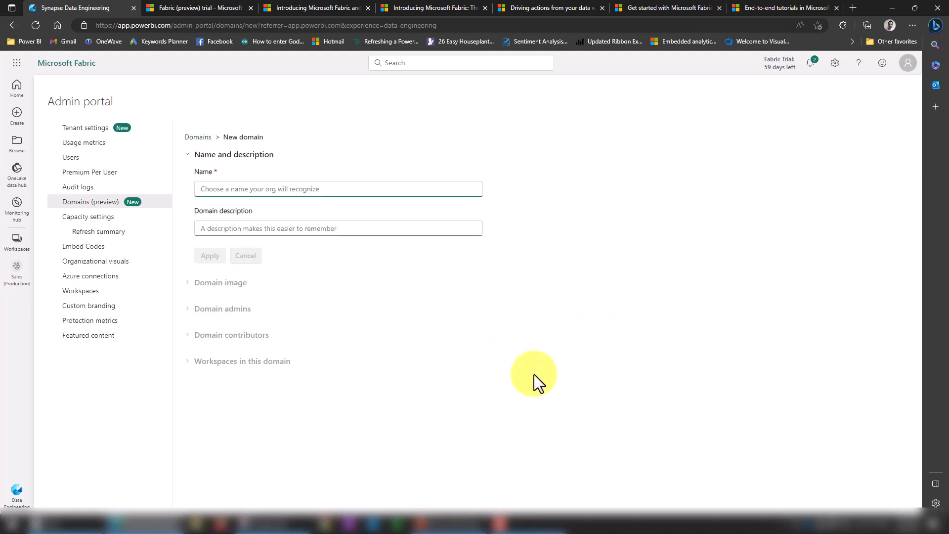
pyautogui.click(256, 188)
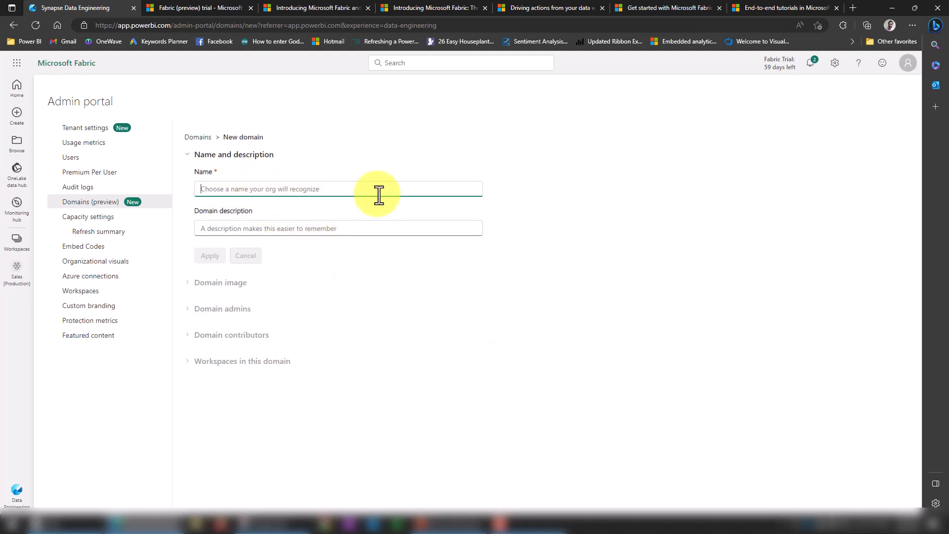
pyautogui.write('Sales')
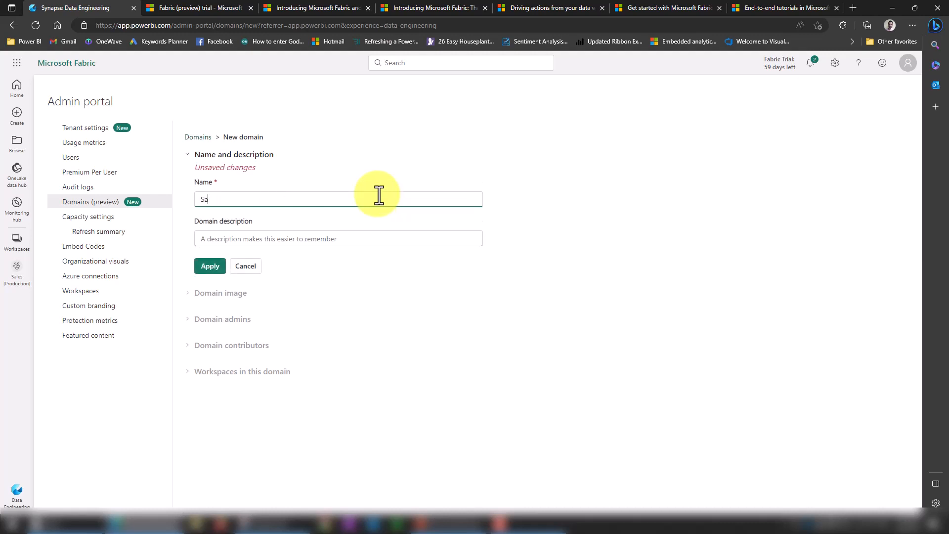
pyautogui.click(318, 237)
pyautogui.write('Sales')
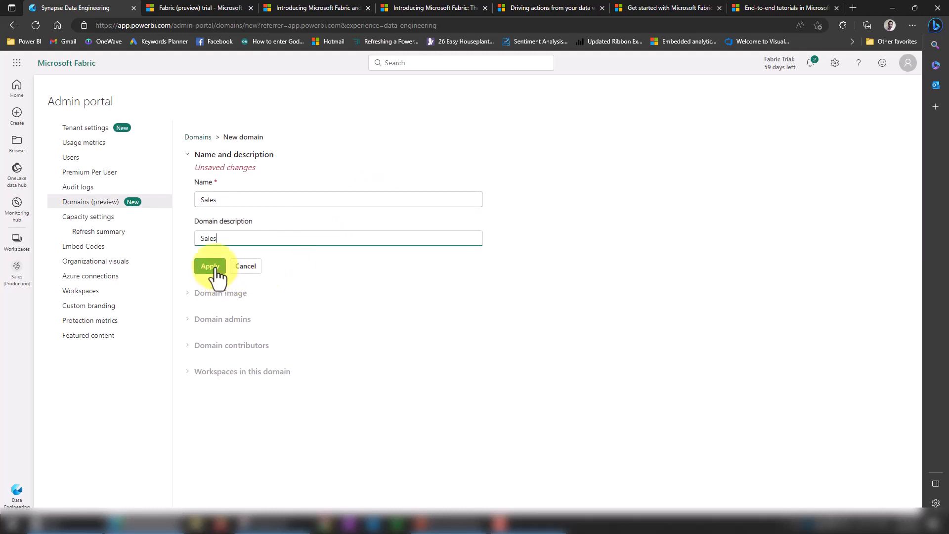
# Step: Apply to create the Sales domain and expand its image, admins and contributors sections
pyautogui.click(210, 266)
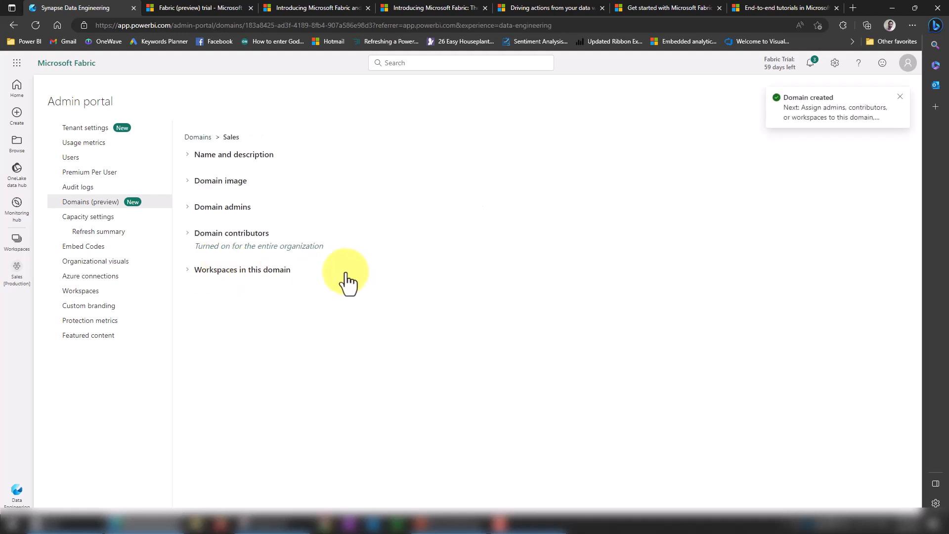
pyautogui.click(188, 182)
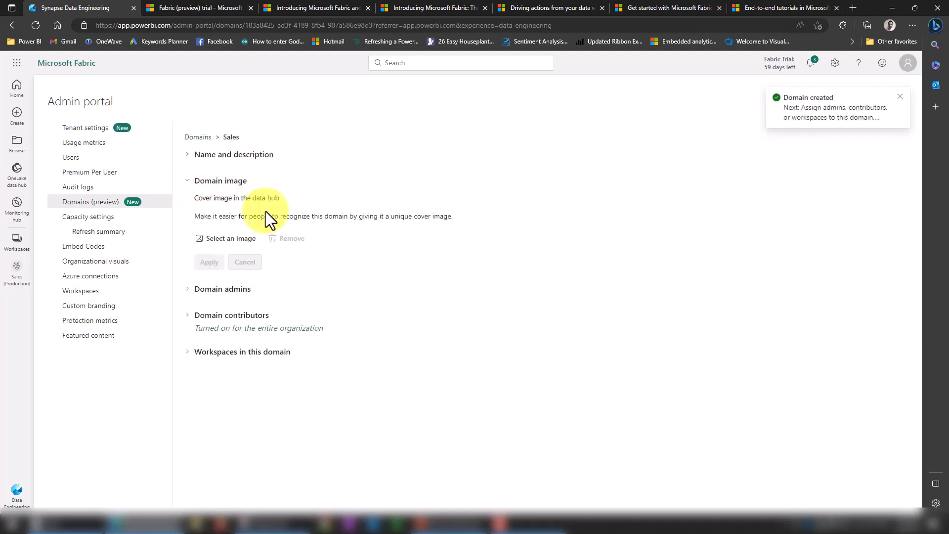
pyautogui.click(215, 290)
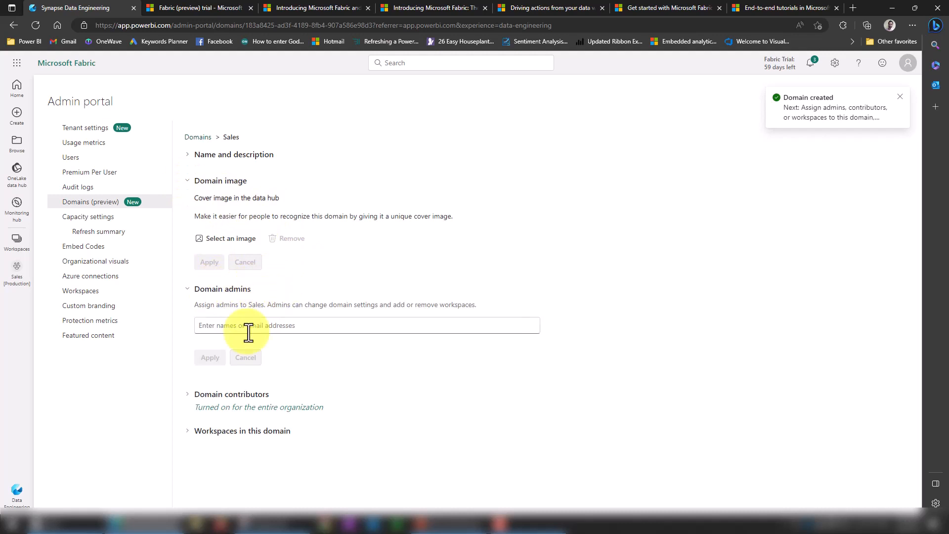
pyautogui.click(263, 397)
pyautogui.scroll(-2, 403, 382)
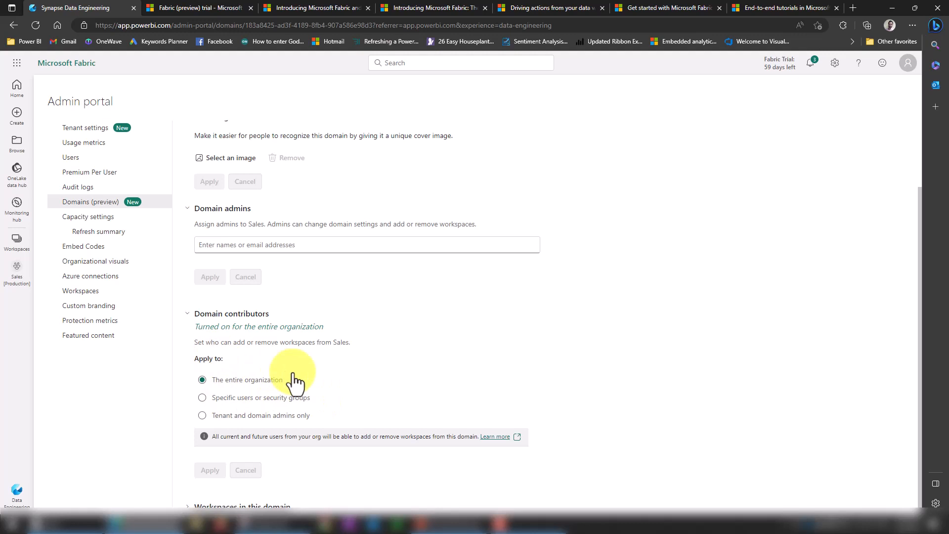
# Step: Collapse those sections and expand Workspaces in this domain to reach workspace assignment
pyautogui.click(238, 314)
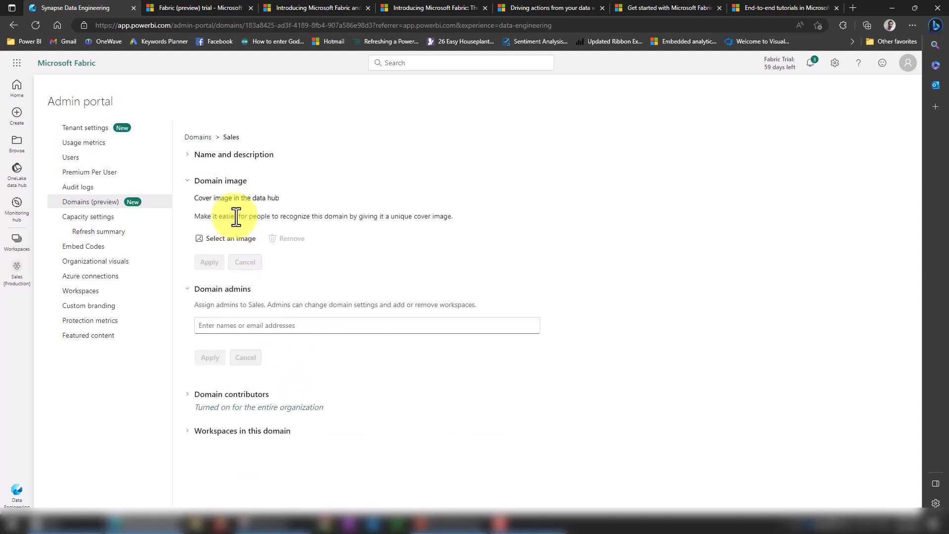
pyautogui.click(223, 291)
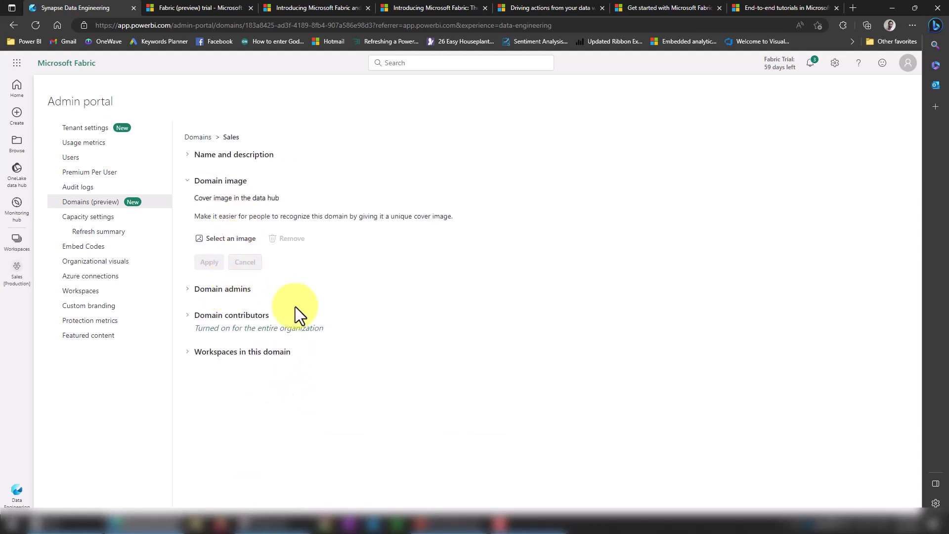
pyautogui.click(256, 352)
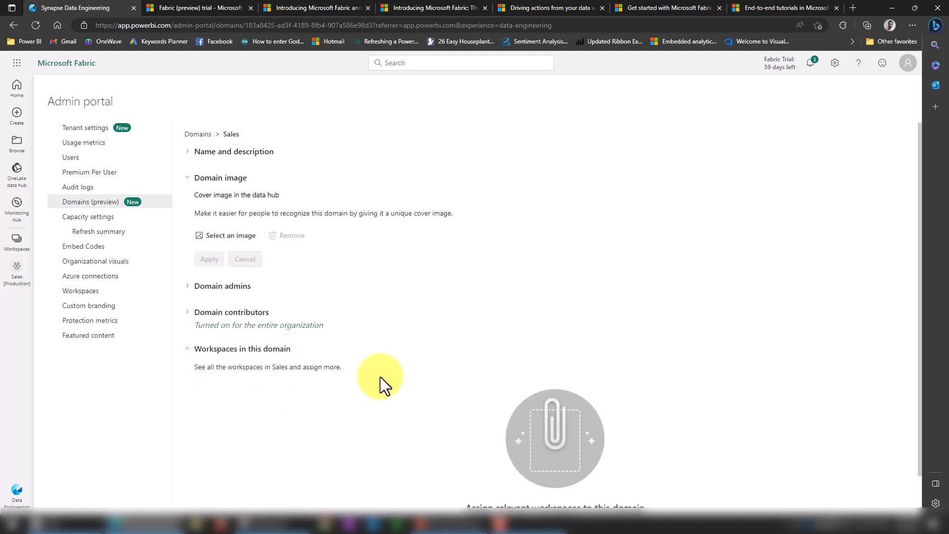
pyautogui.scroll(-1, 381, 377)
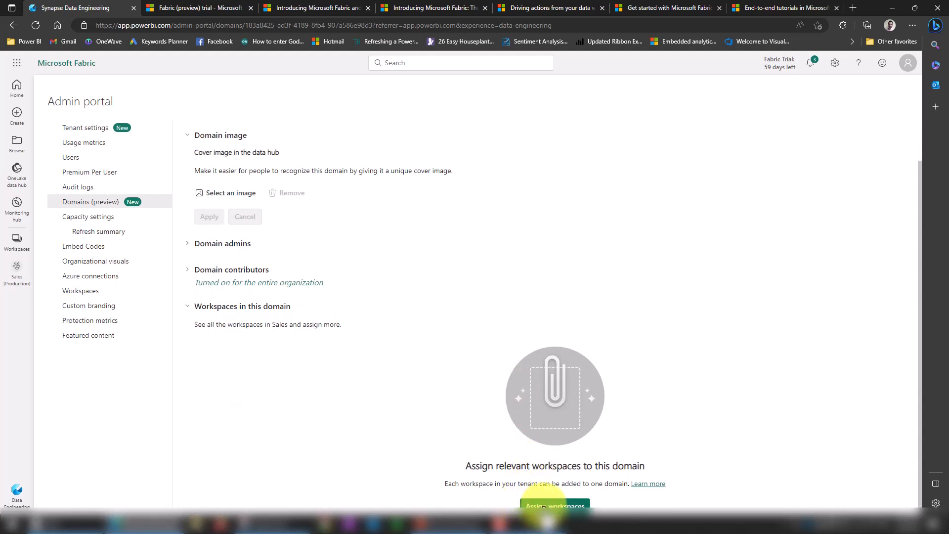
pyautogui.click(555, 506)
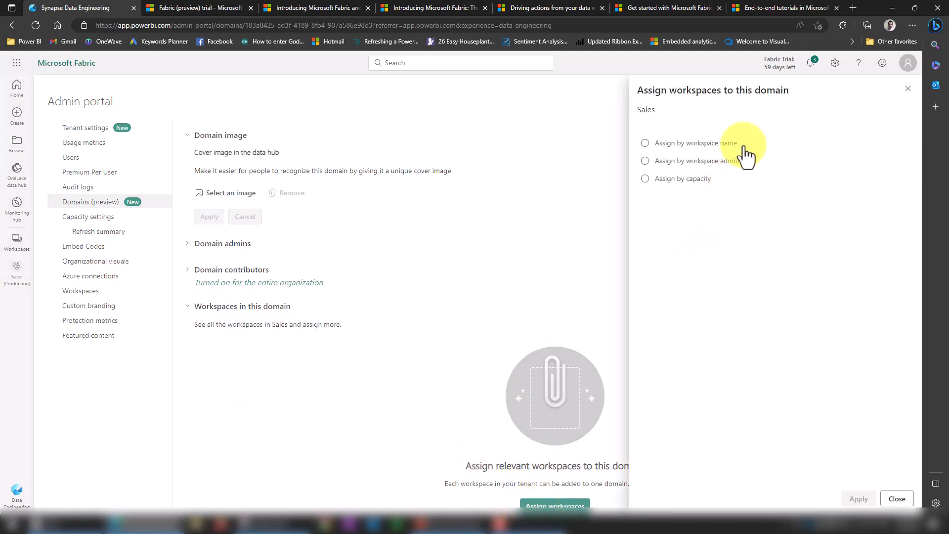
pyautogui.click(712, 143)
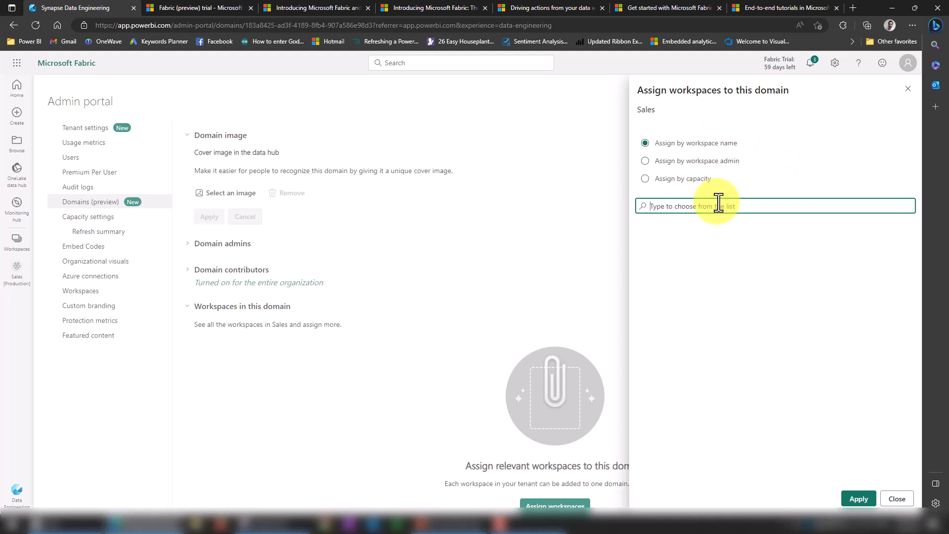
pyautogui.write('sales')
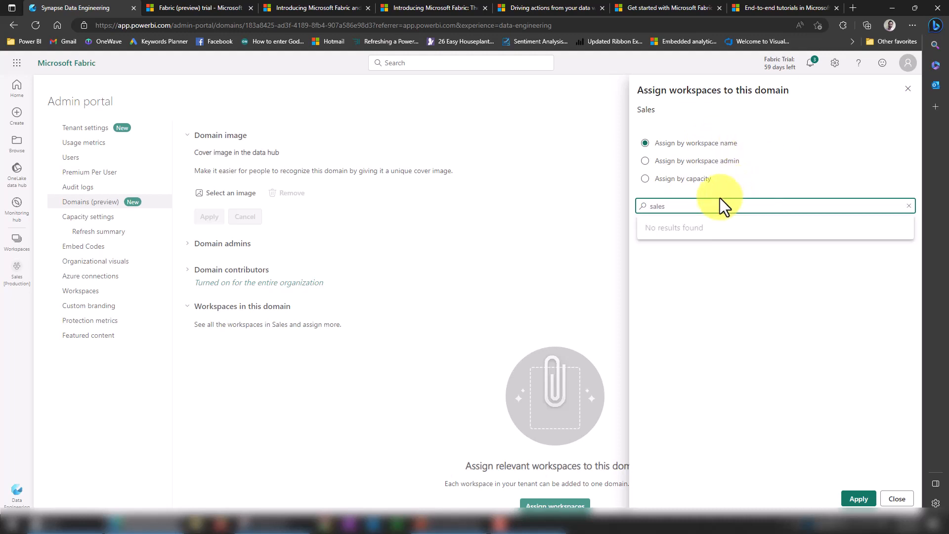
pyautogui.doubleClick(671, 206)
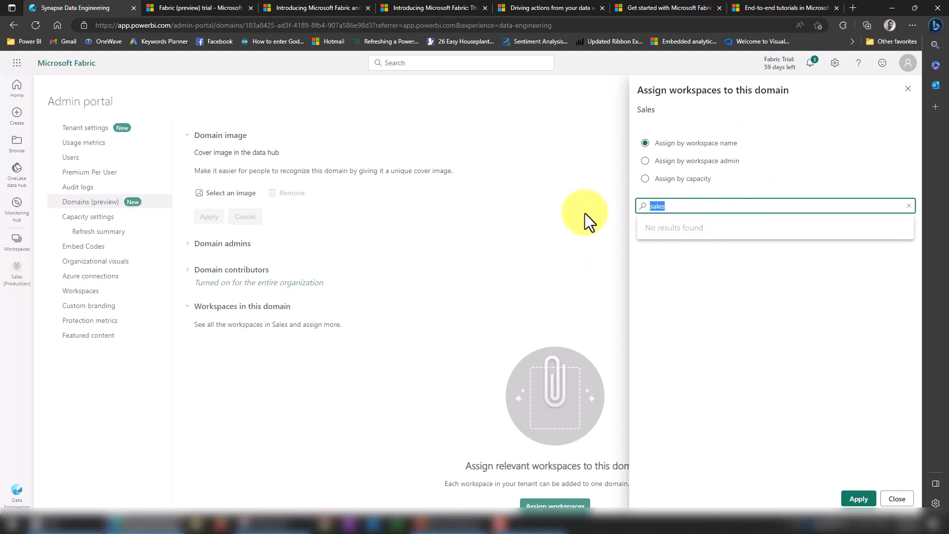
pyautogui.write('Sales')
pyautogui.click(683, 160)
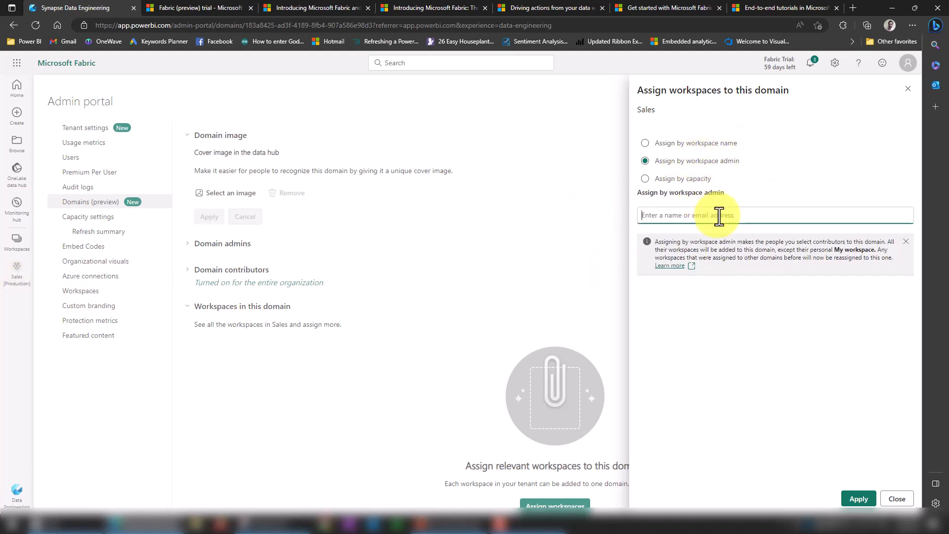
pyautogui.click(742, 215)
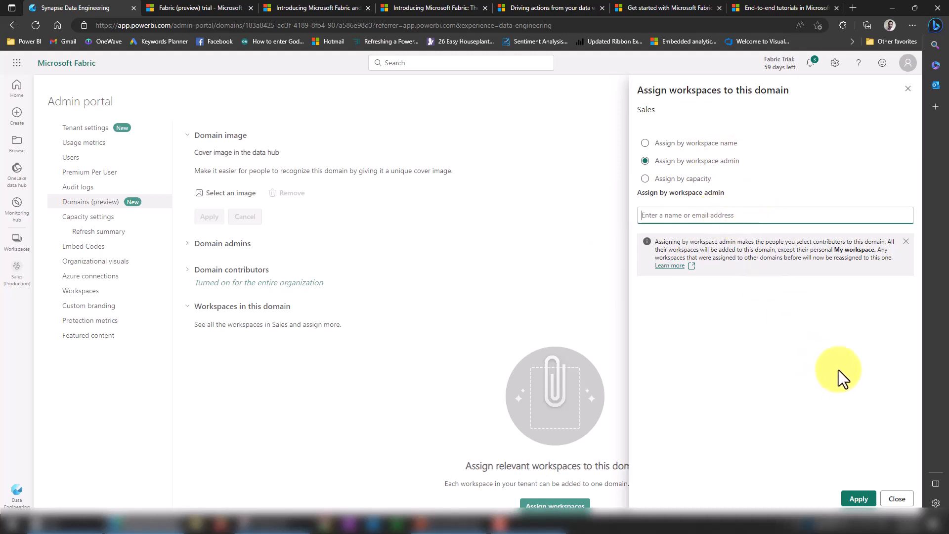
# Step: Leave the assignment panel and open Workspace settings for the Sales [Production] workspace
pyautogui.click(897, 498)
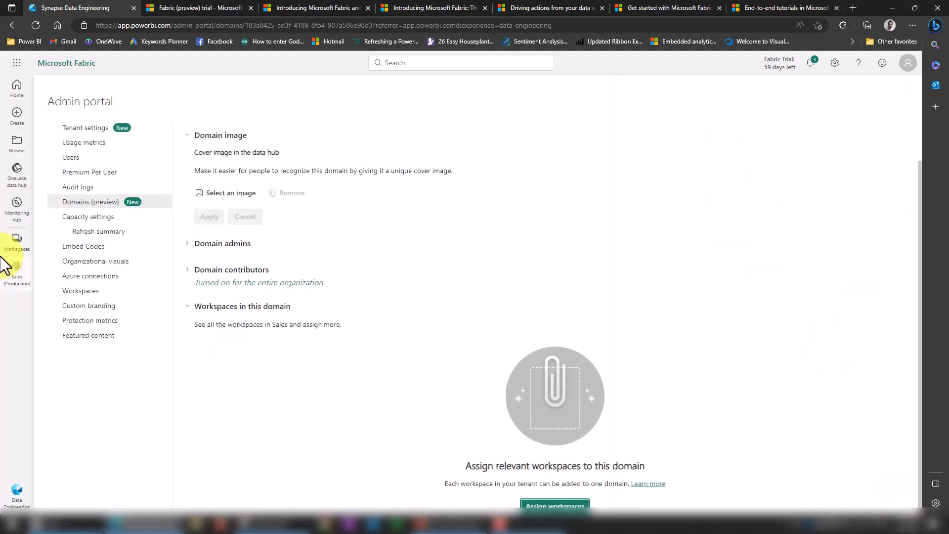
pyautogui.click(17, 279)
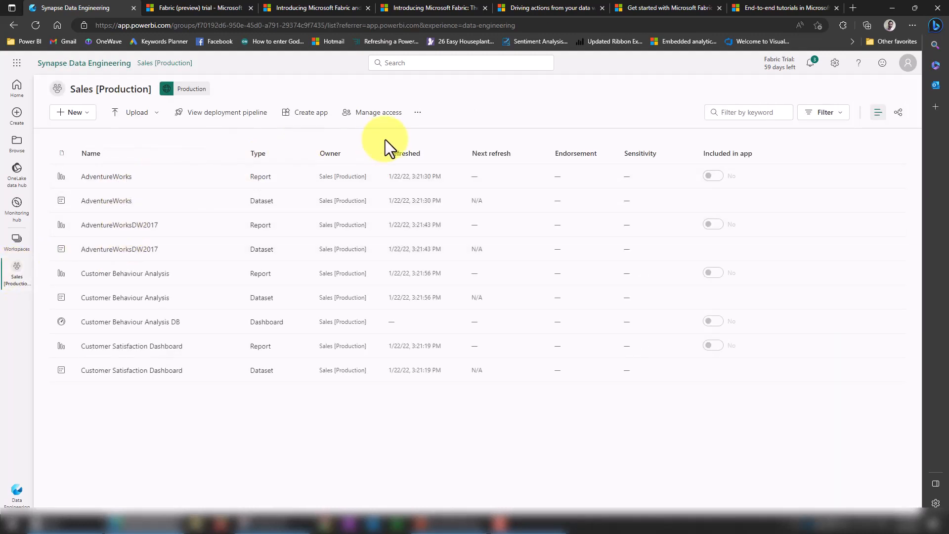
pyautogui.click(417, 112)
pyautogui.click(454, 131)
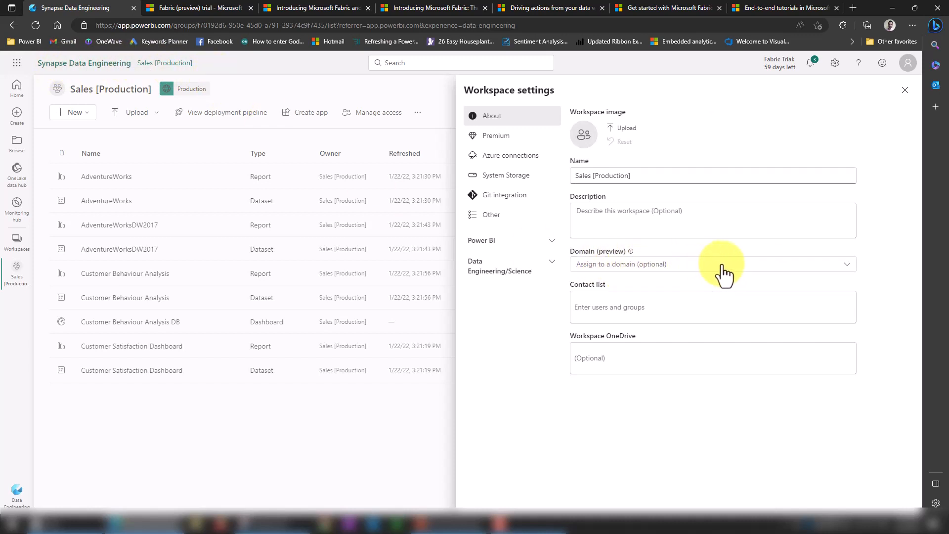
# Step: Set the workspace's Domain (preview) to Sales
pyautogui.click(667, 265)
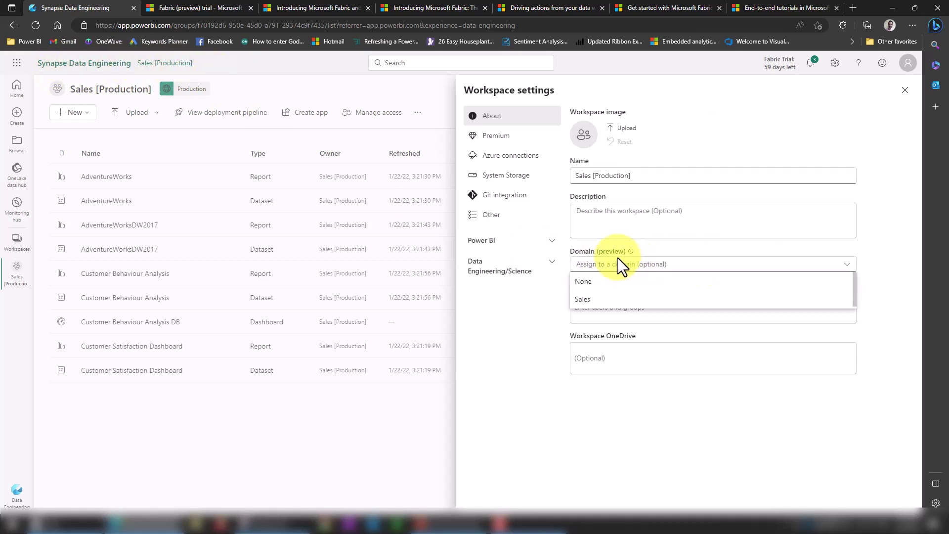
pyautogui.click(604, 301)
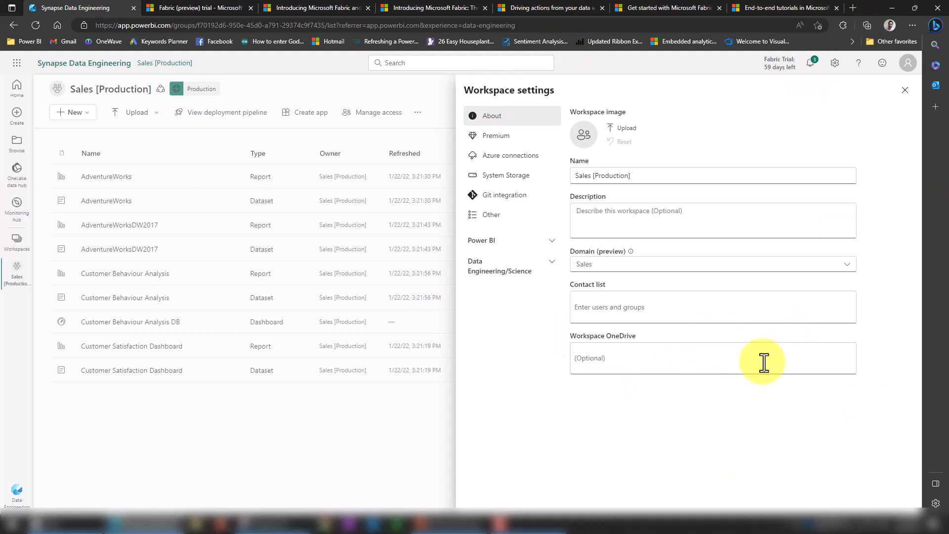
# Step: Expand the Power BI General and Data Engineering/Science groups in Workspace settings
pyautogui.click(531, 249)
pyautogui.click(505, 260)
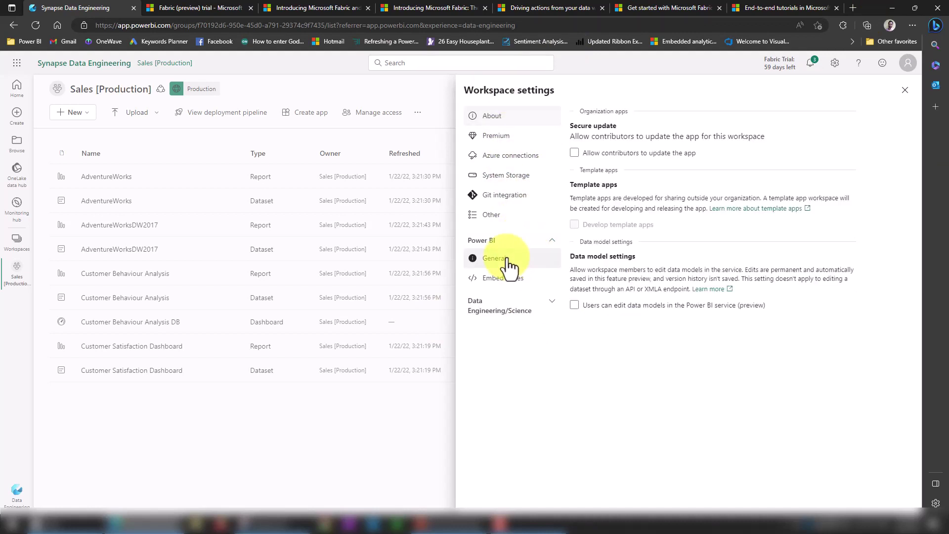
pyautogui.click(492, 306)
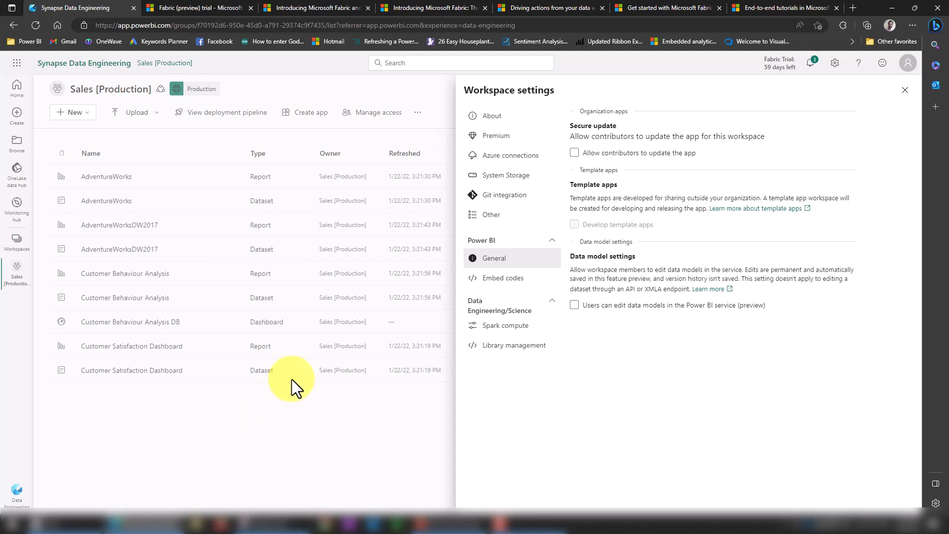
# Step: Move through the open browser tabs toward the Data Activator blog post
pyautogui.click(312, 8)
pyautogui.click(434, 8)
# Step: Browse the Data Activator post, the Get started with Microsoft Fabric path and End-to-end tutorials, then return to the workspace settings tab
pyautogui.click(547, 7)
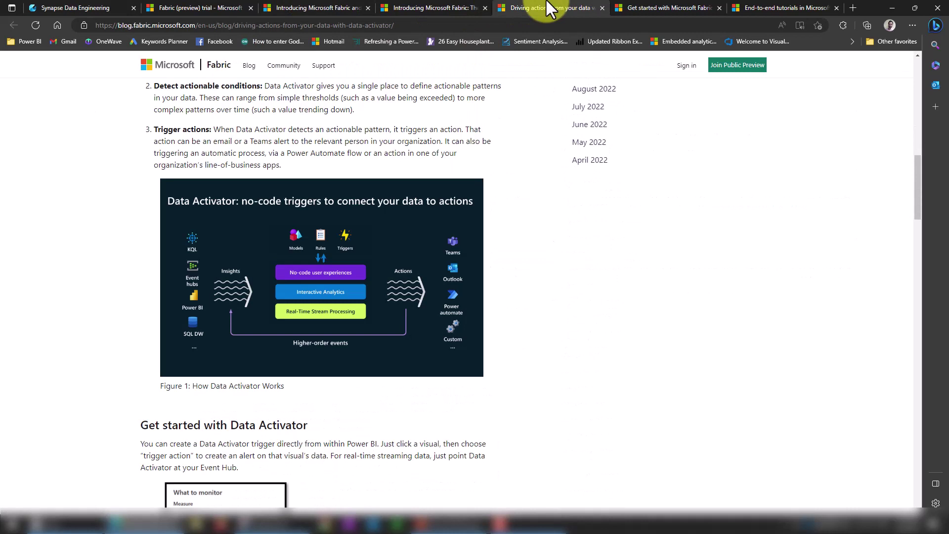
pyautogui.click(633, 7)
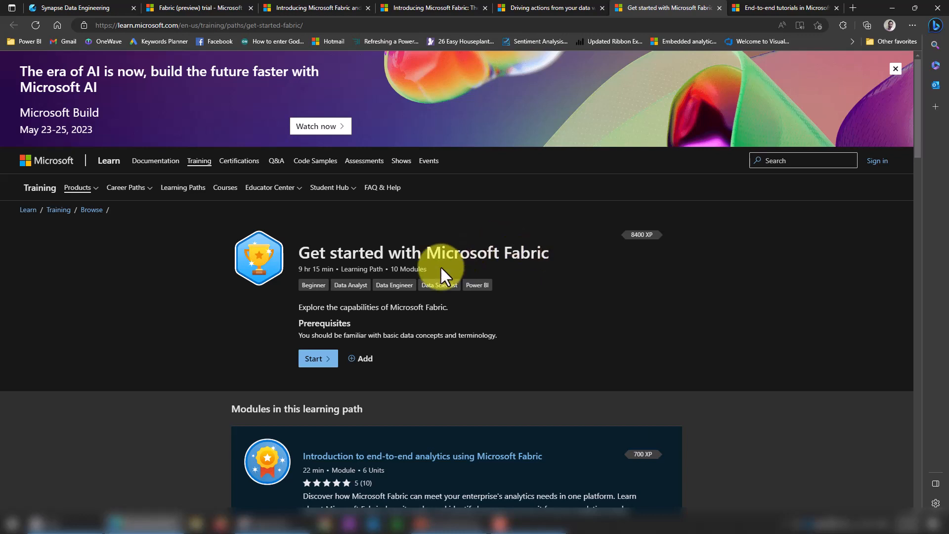
pyautogui.click(771, 7)
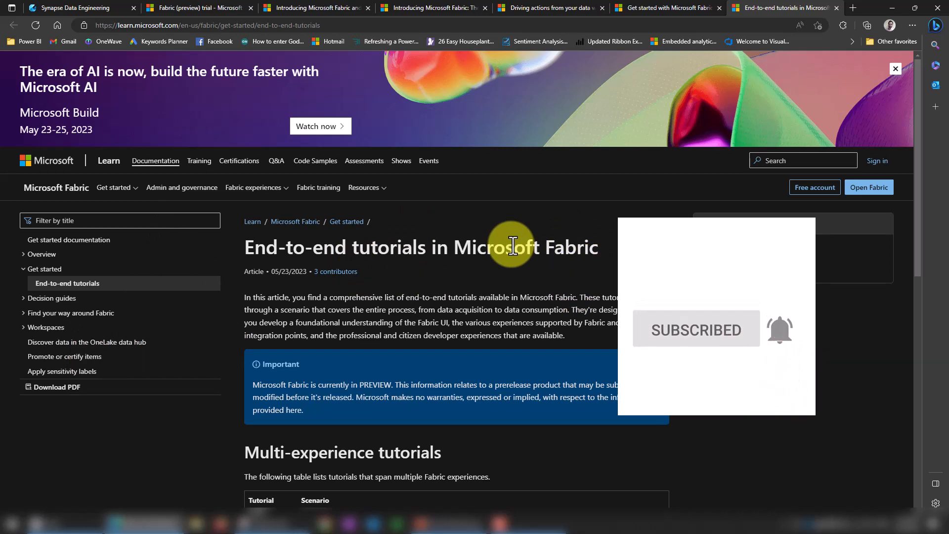
pyautogui.click(79, 8)
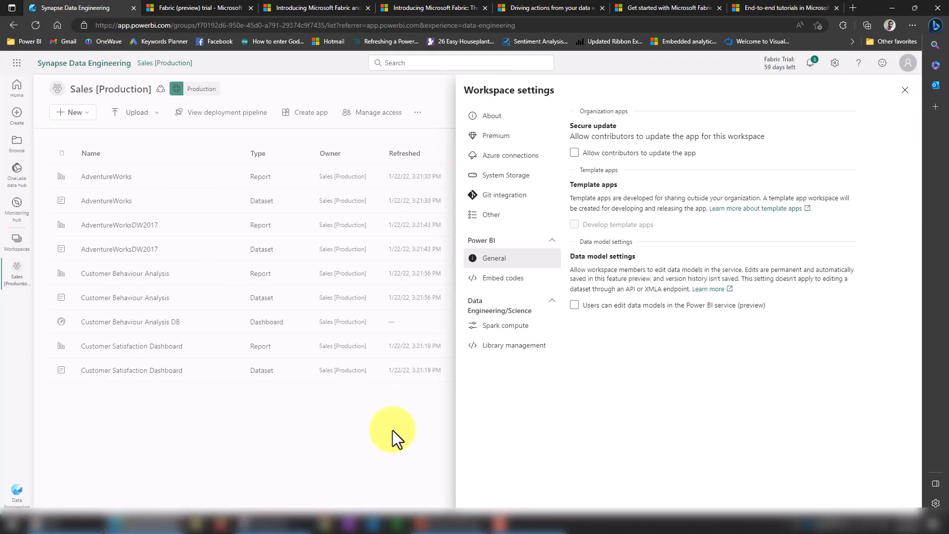